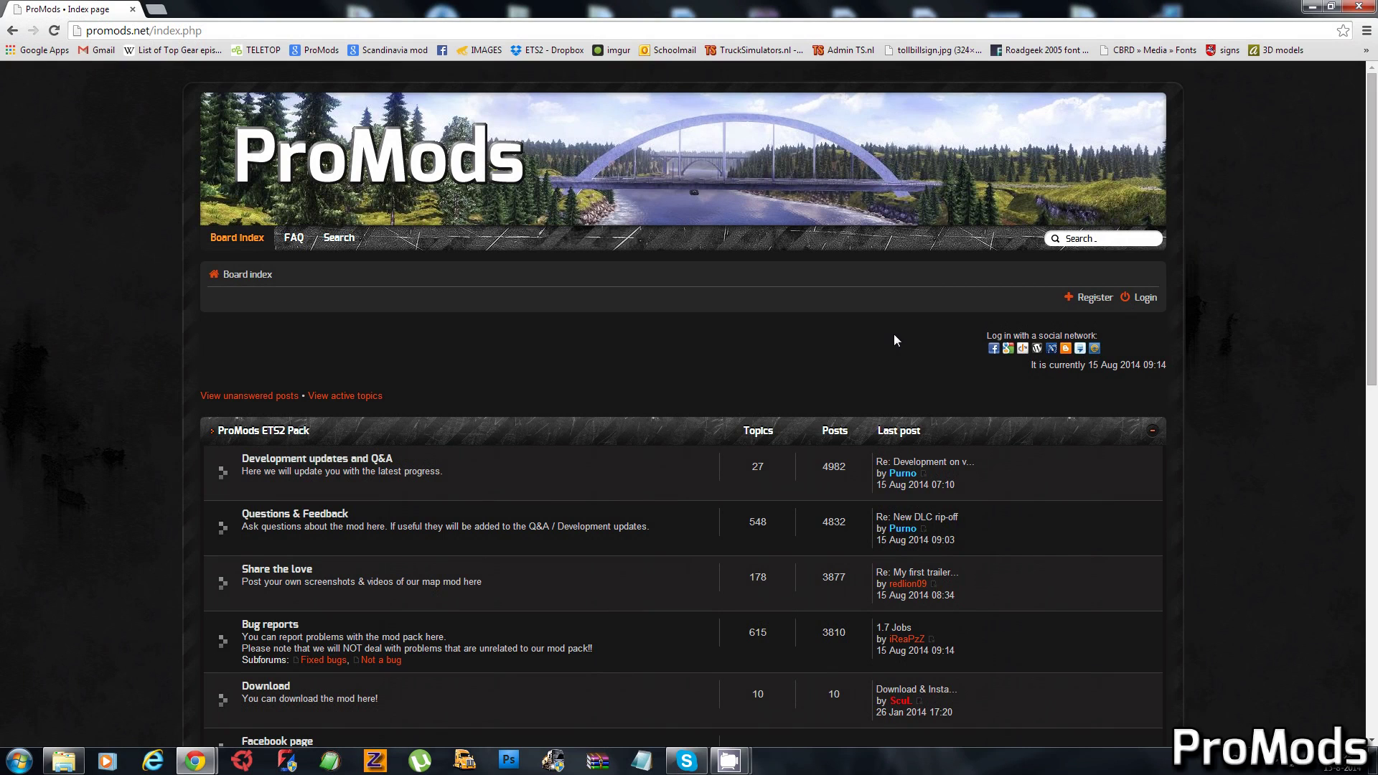
- Log in to the ProMods forum with the autofilled account details and return to the board index
left_click(1087, 299)
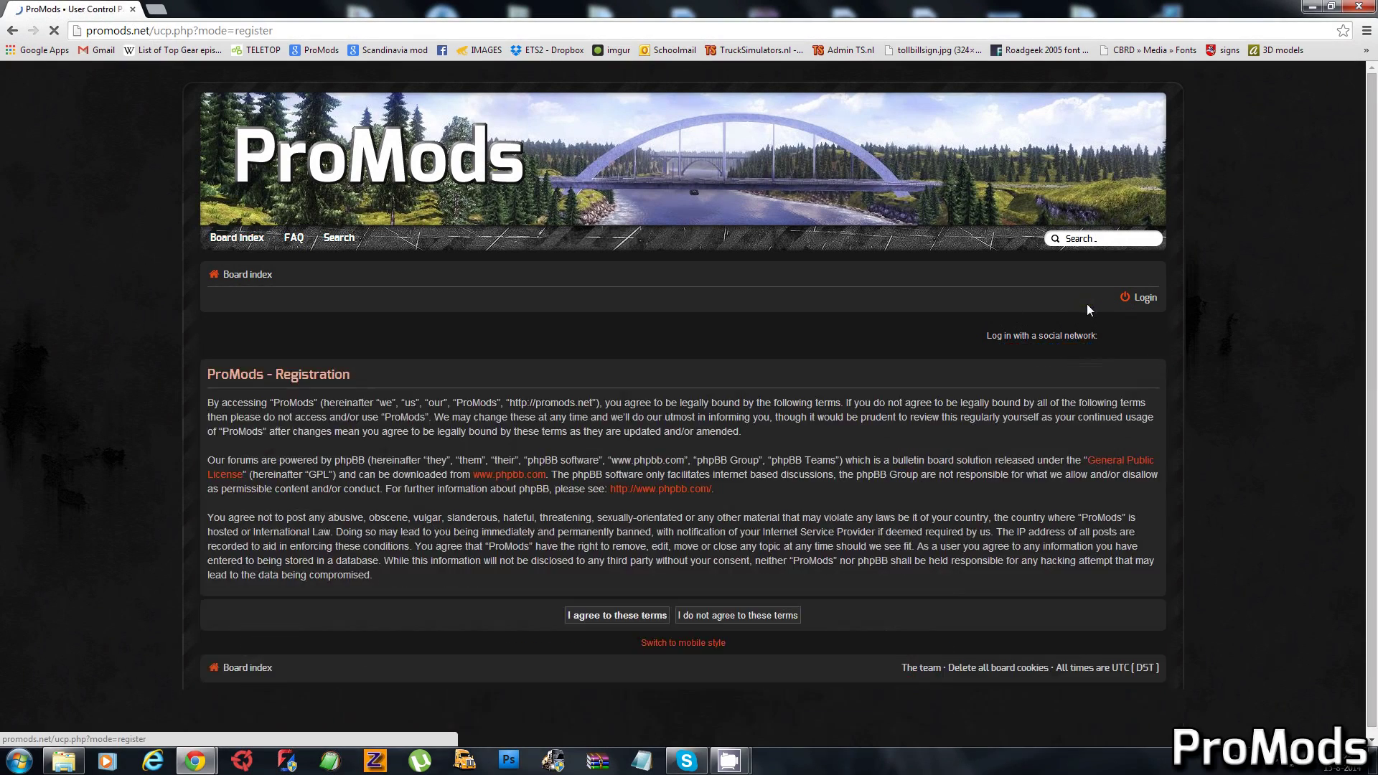
key("alt+Left")
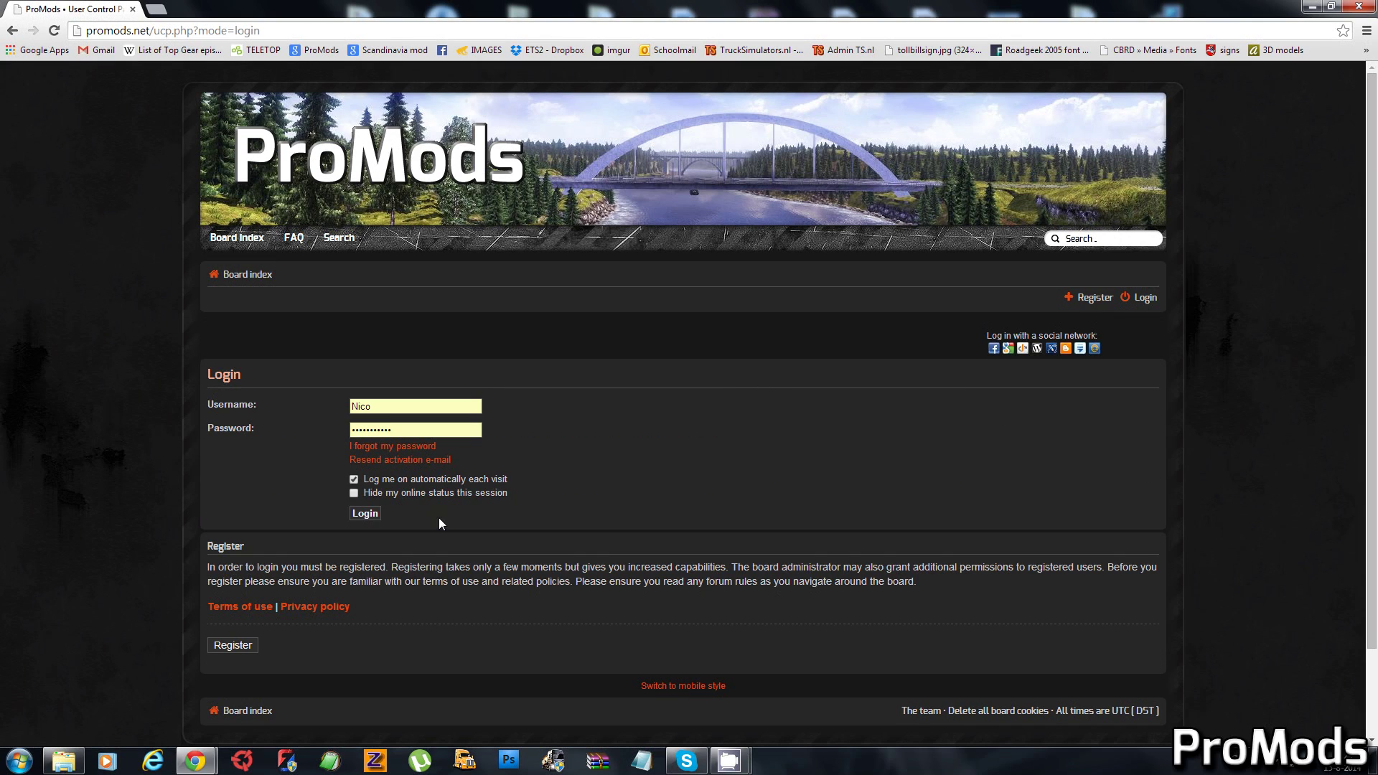
left_click(370, 515)
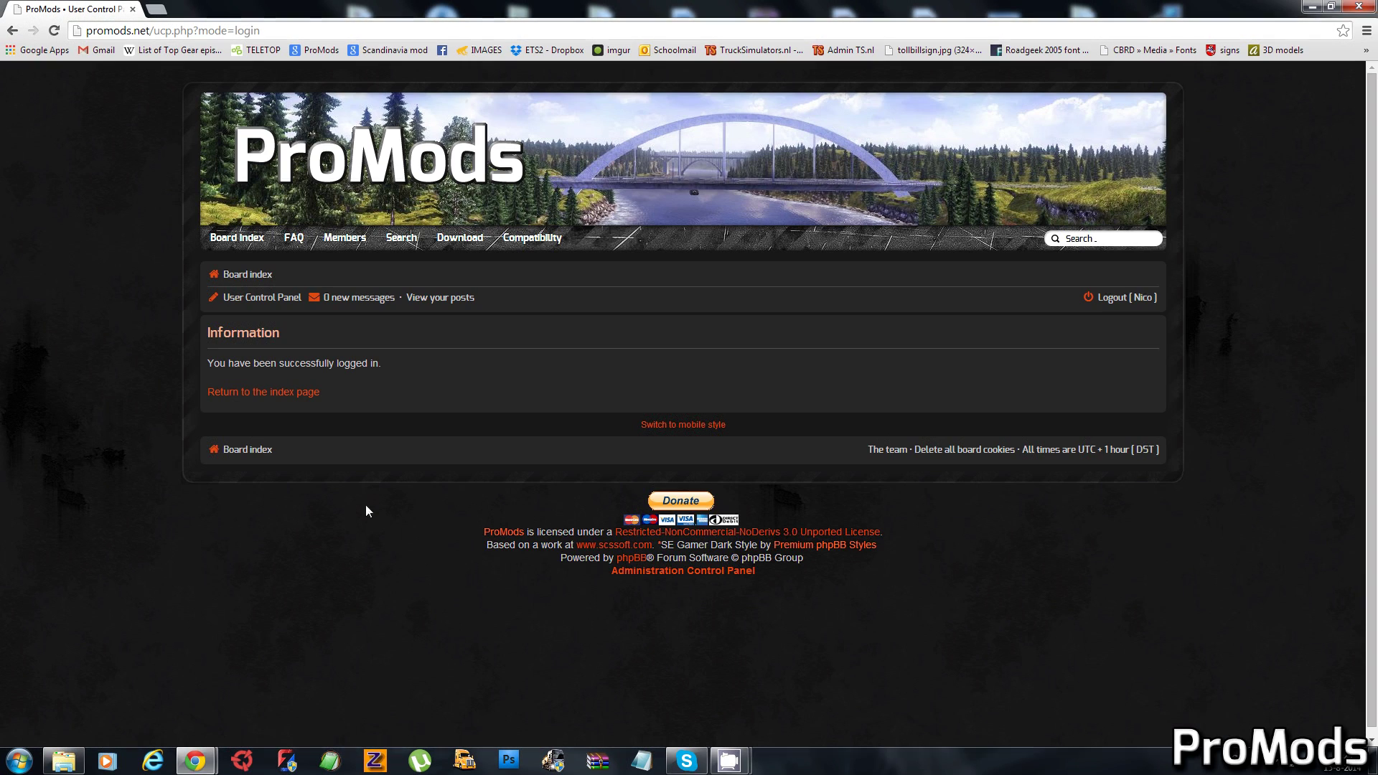
left_click(290, 392)
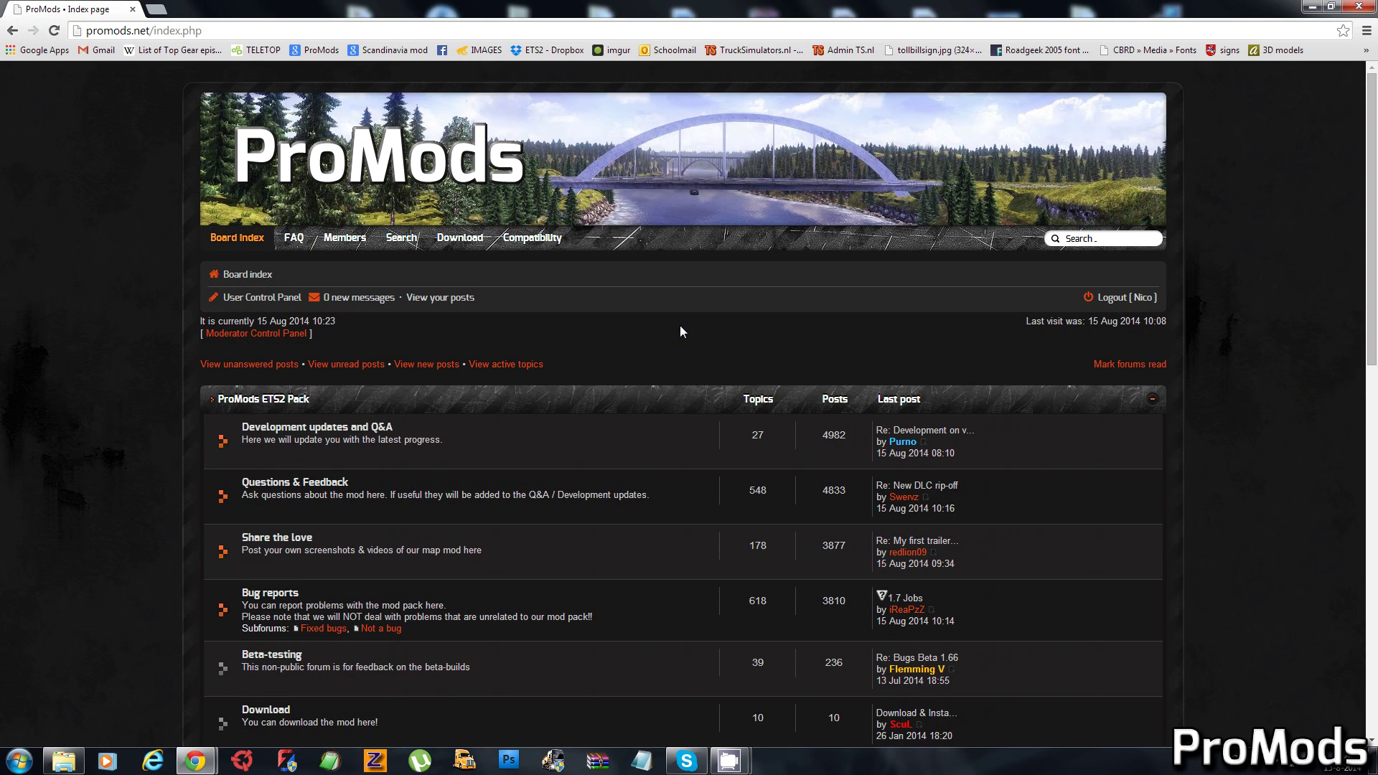
- Check the Compatibility table for the ProMods version matching ETS2 1.12.x, then go to Download
left_click(536, 241)
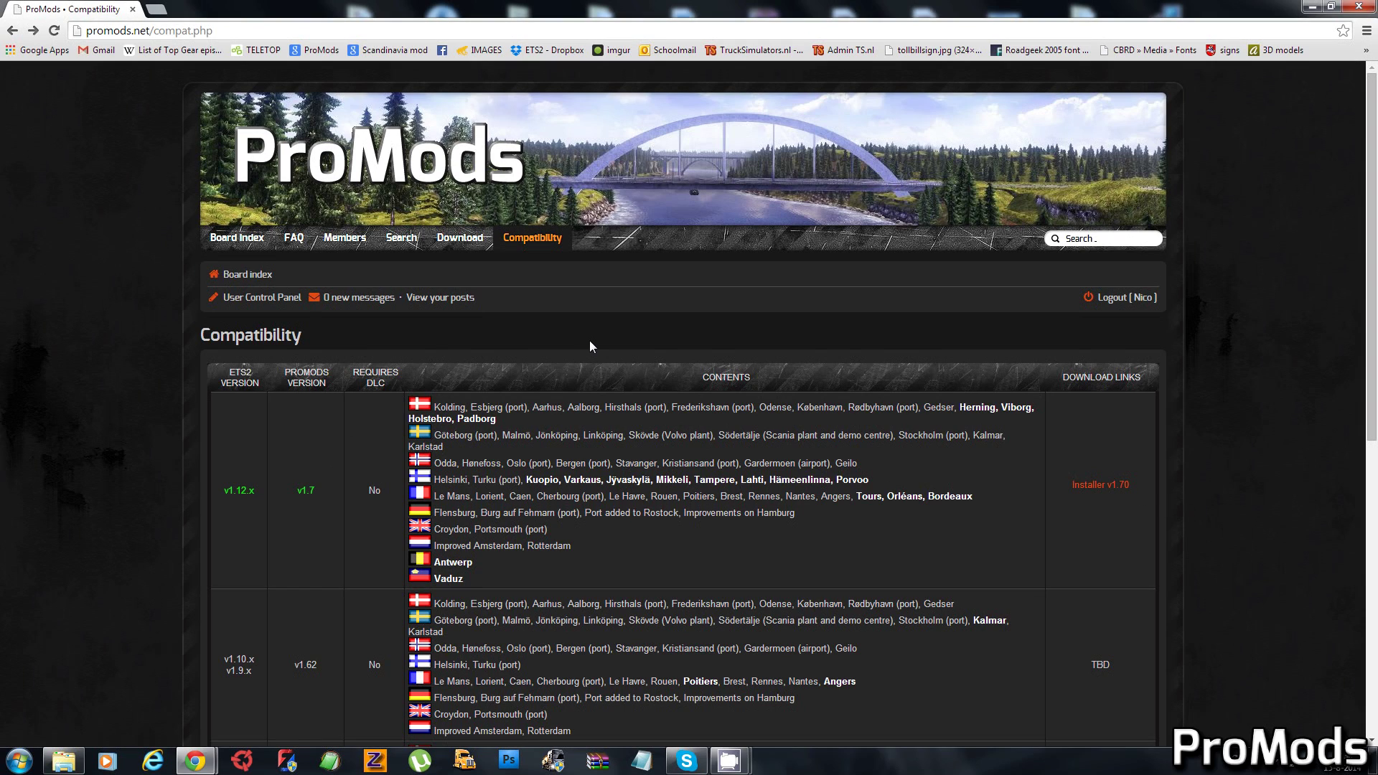
left_click(465, 243)
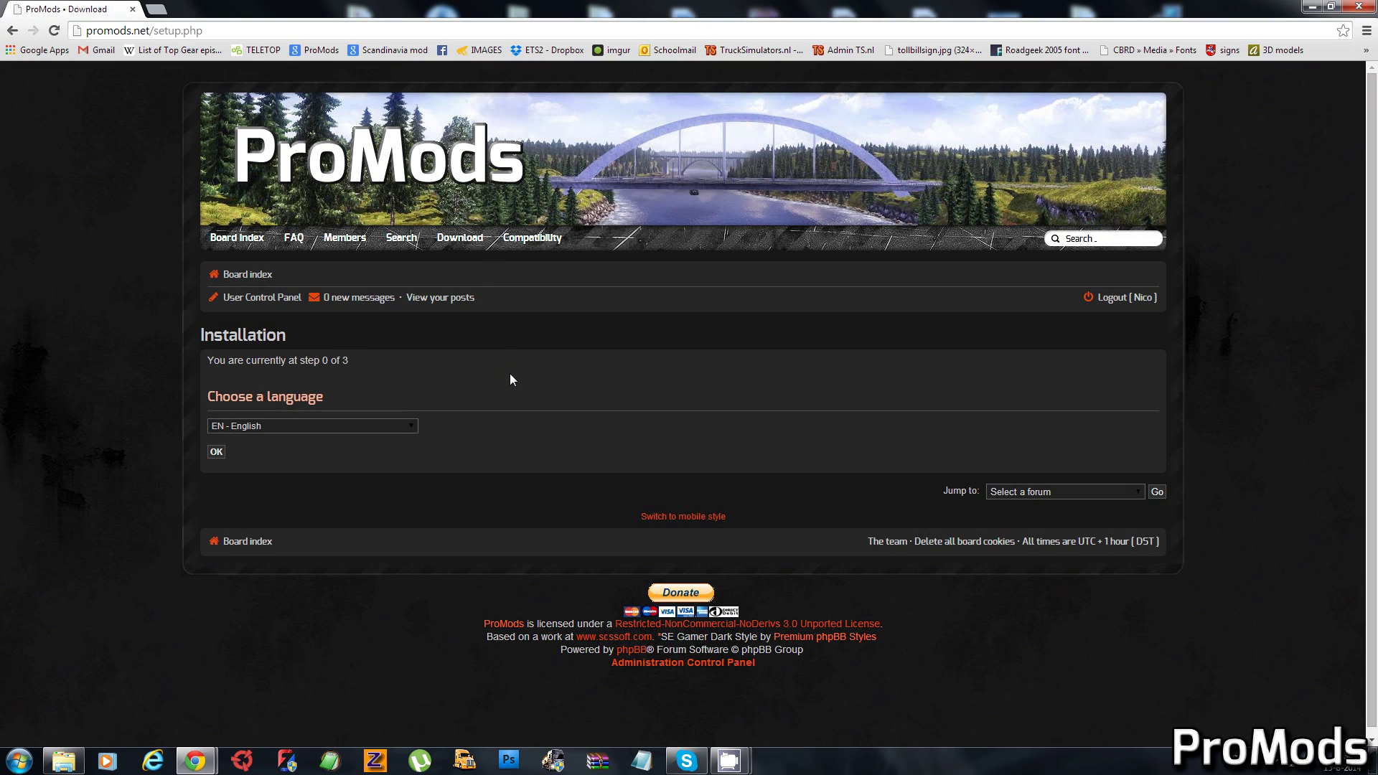
- Keep EN - English as installation language, continue to step 1, and launch the def file generator
scroll(510, 374, "down", 1)
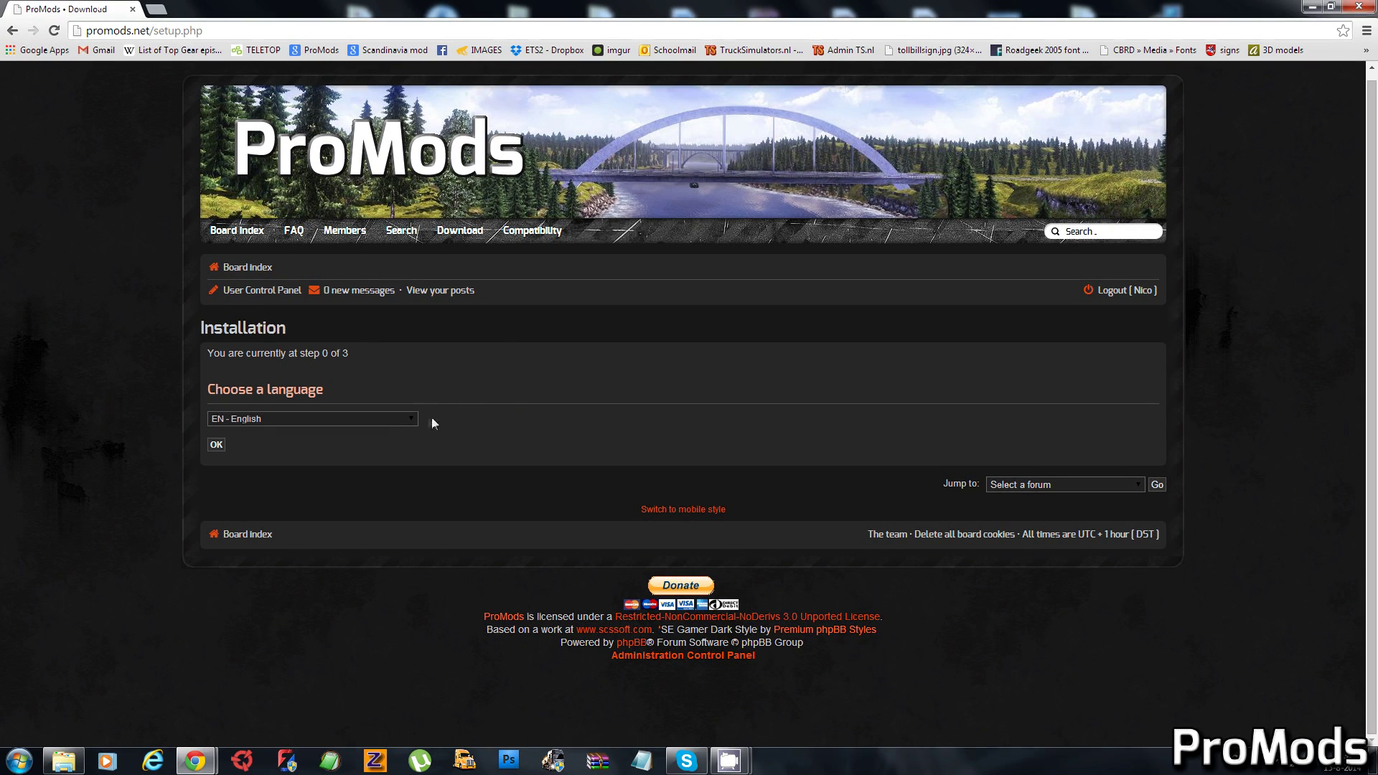
left_click(406, 421)
scroll(377, 513, "down", 2)
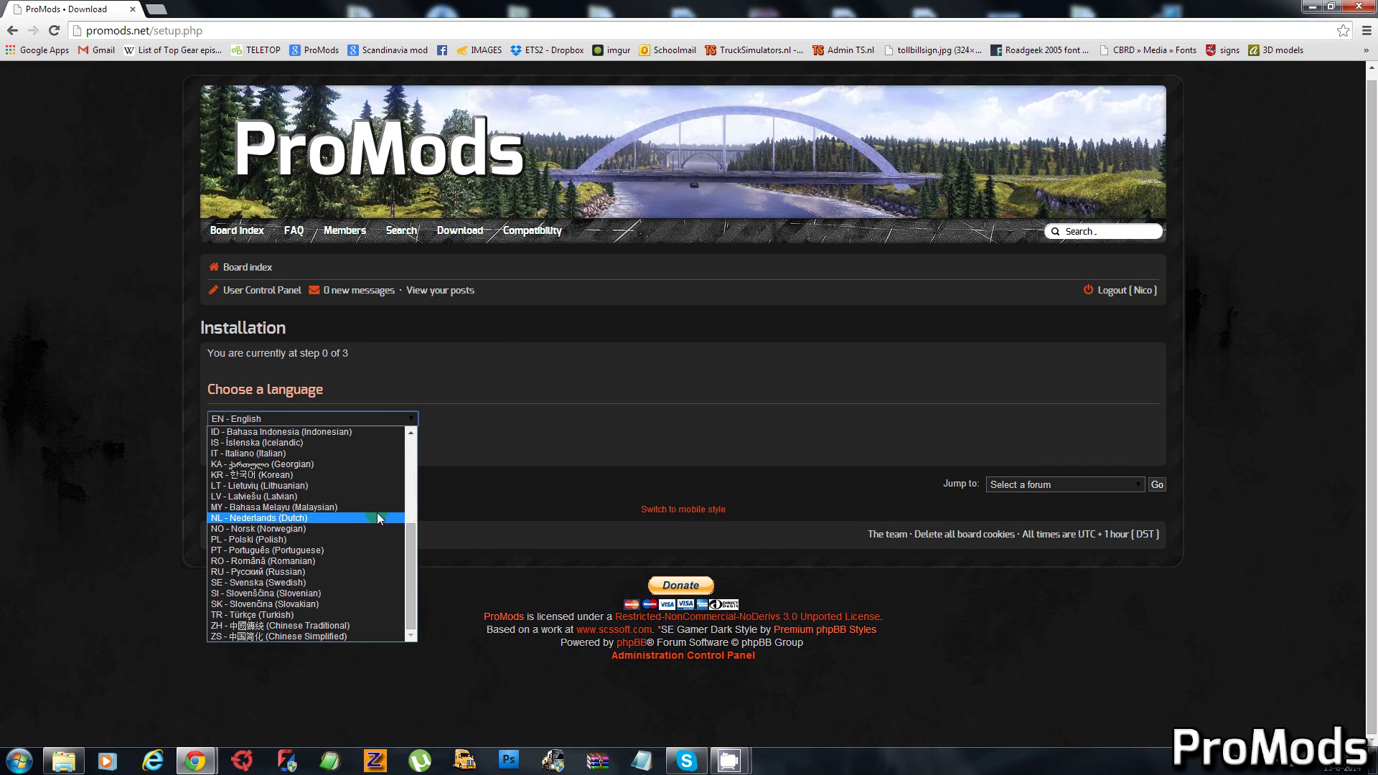
scroll(377, 513, "up", 2)
left_click(275, 433)
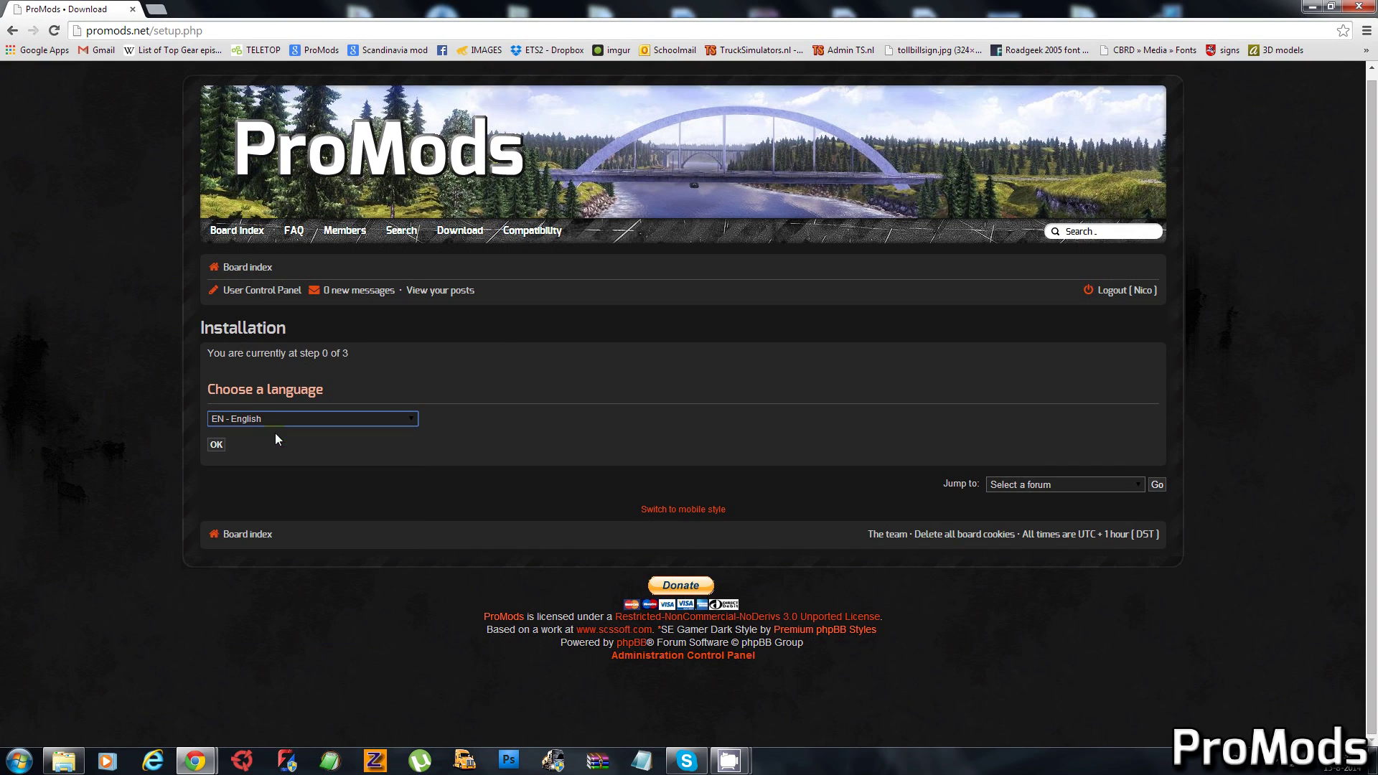
left_click(211, 448)
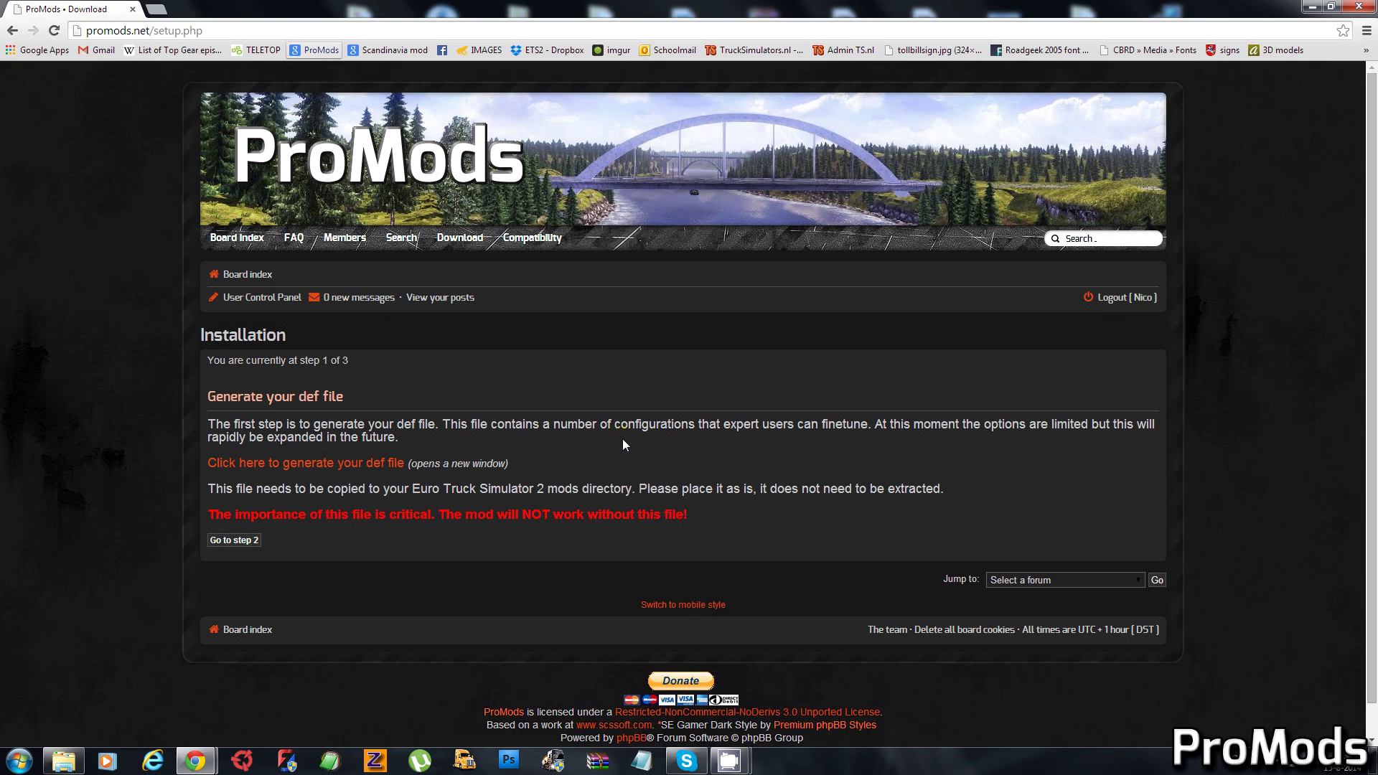
left_click(362, 463)
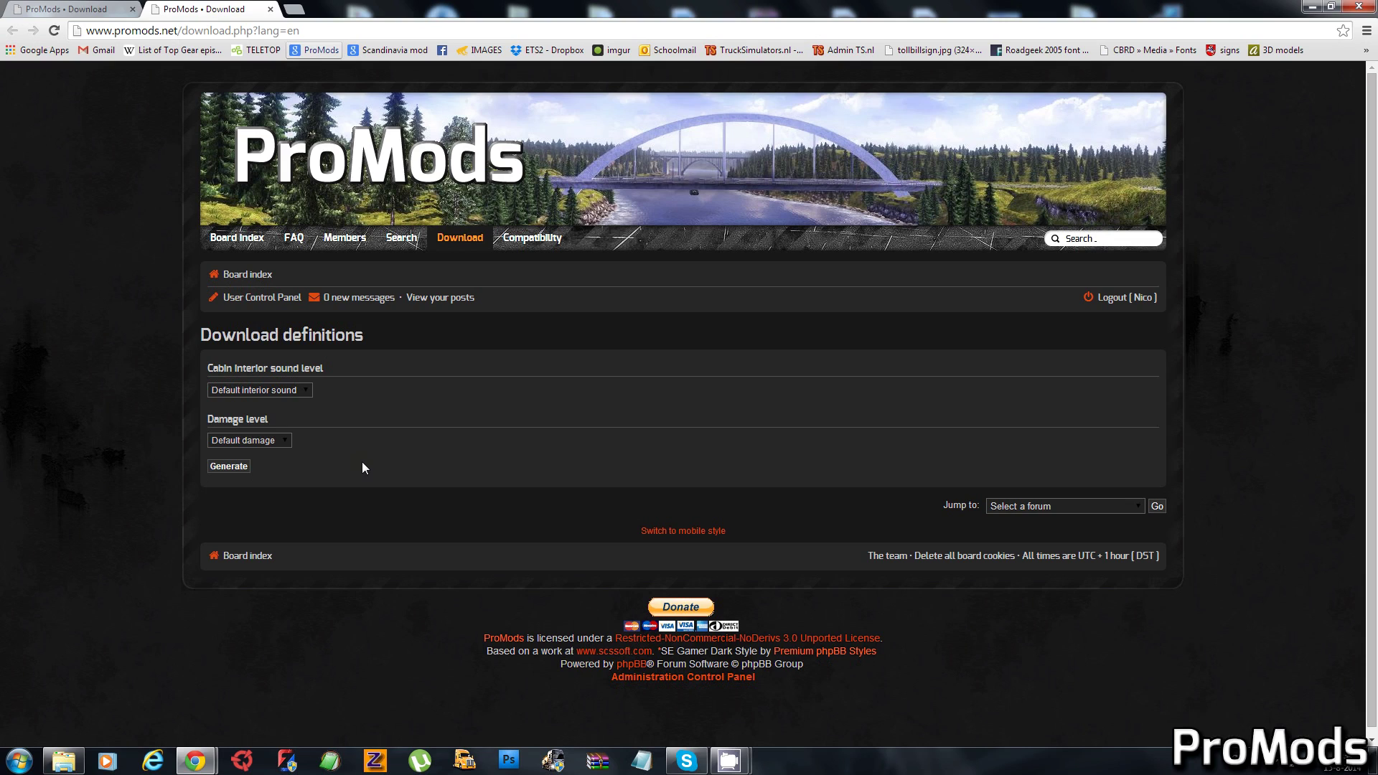
- Generate and save promods-def-v170.scs with default cabin sound and damage levels, then close the generator
left_click(283, 445)
left_click(275, 387)
left_click(275, 387)
left_click(275, 388)
left_click(240, 467)
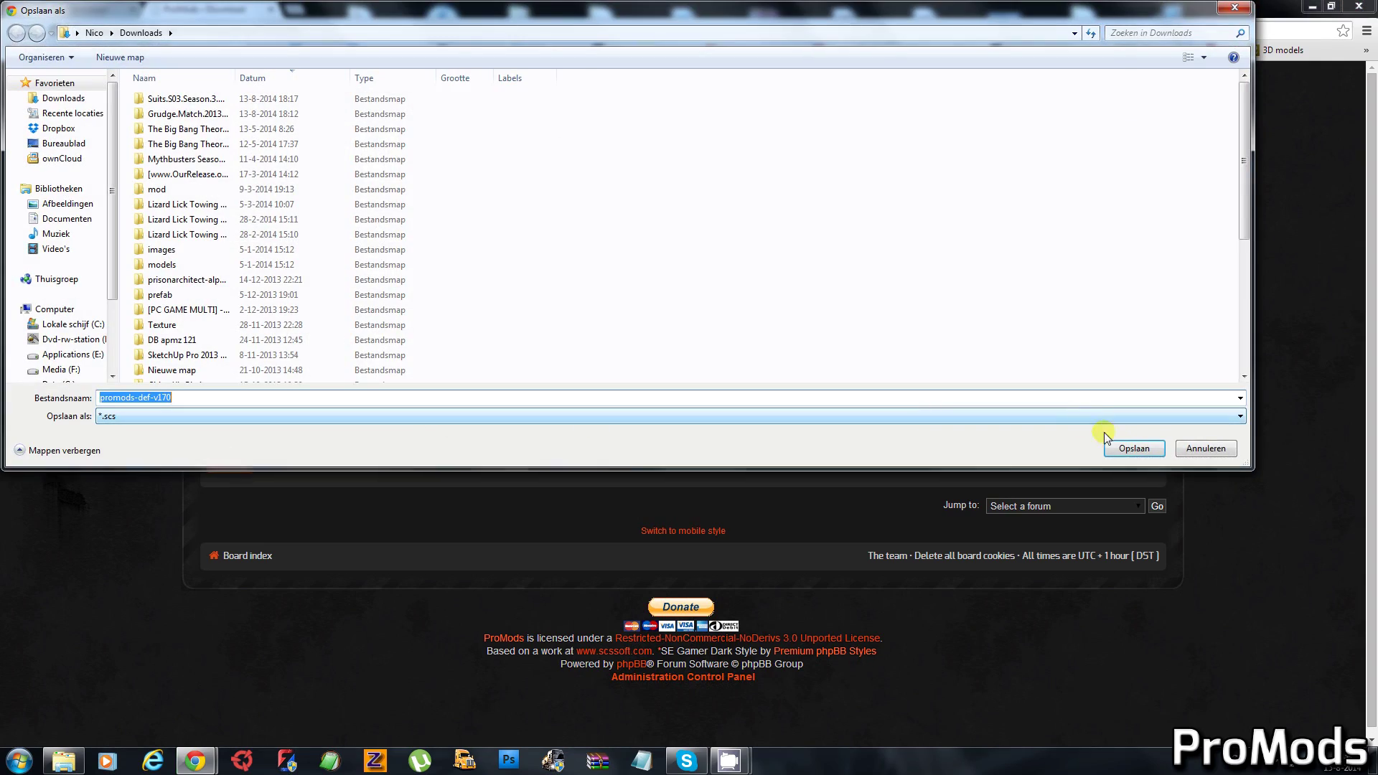
left_click(1123, 447)
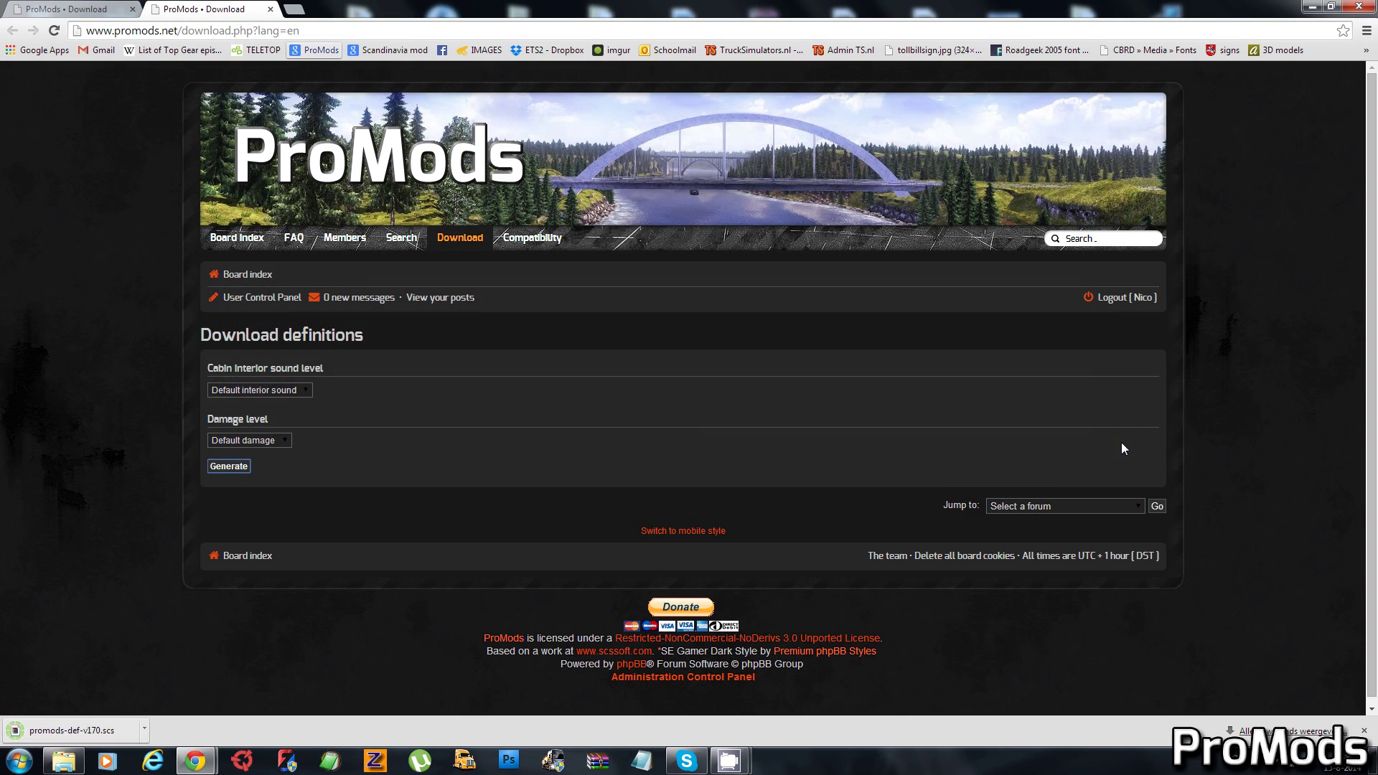
key("ctrl+w")
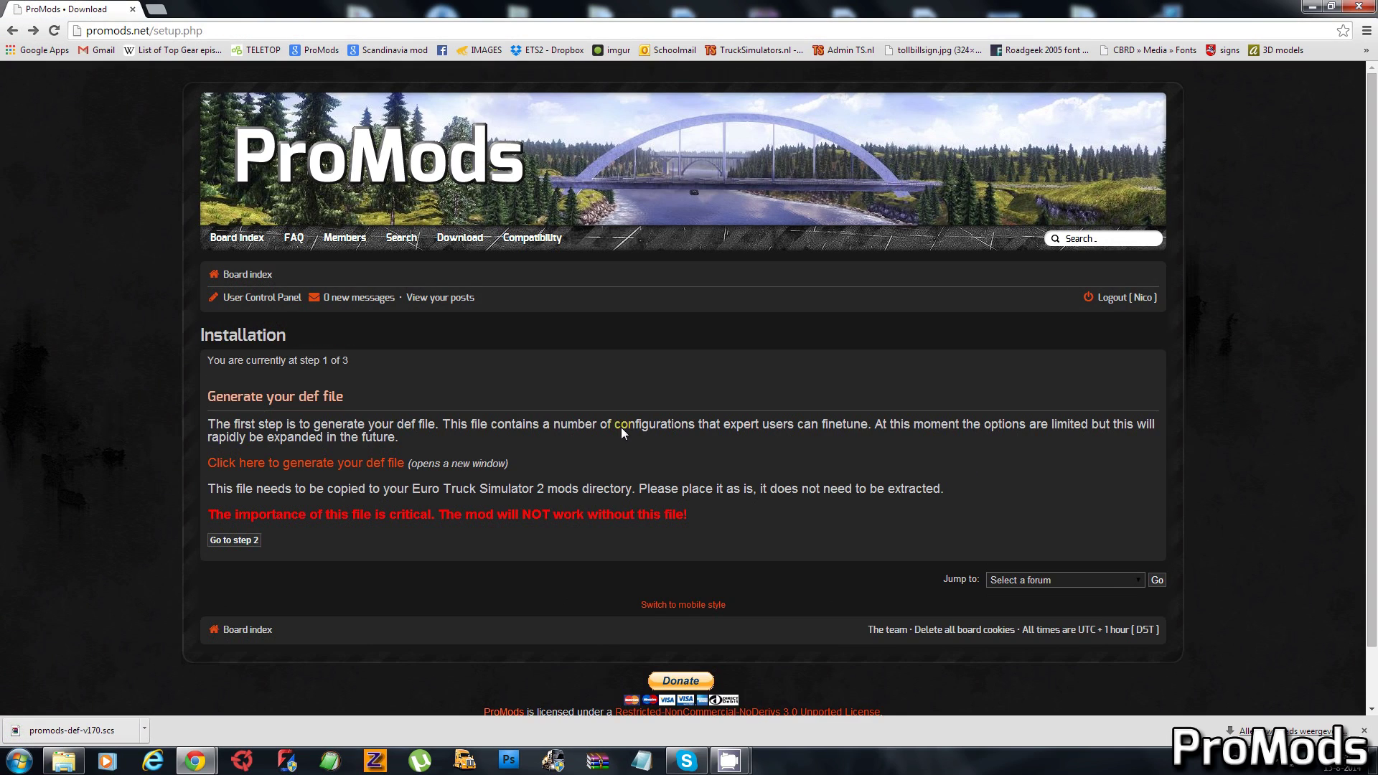
- Advance to step 2 and view the $1 'Full mod in 1 archive' PayPal page without buying
left_click(242, 542)
scroll(531, 515, "down", 1)
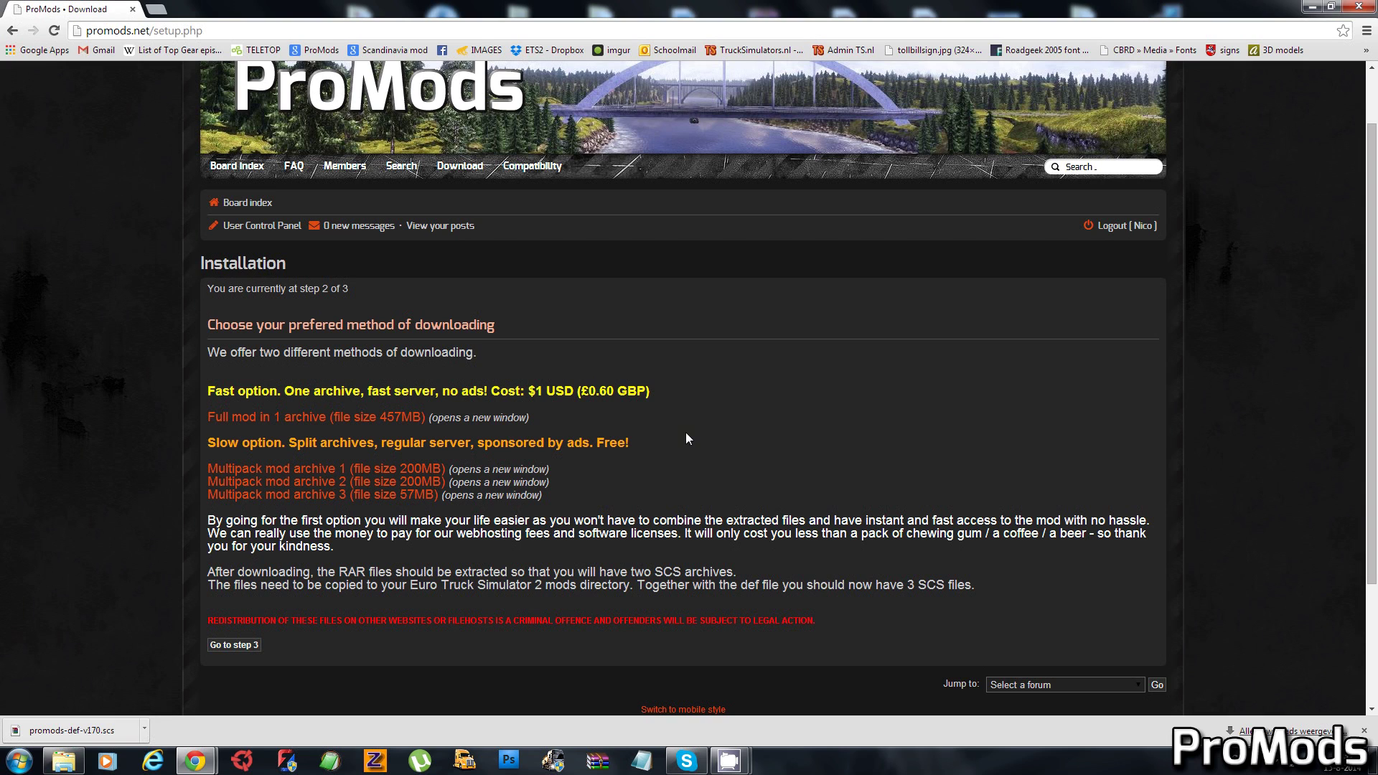
left_click(404, 417)
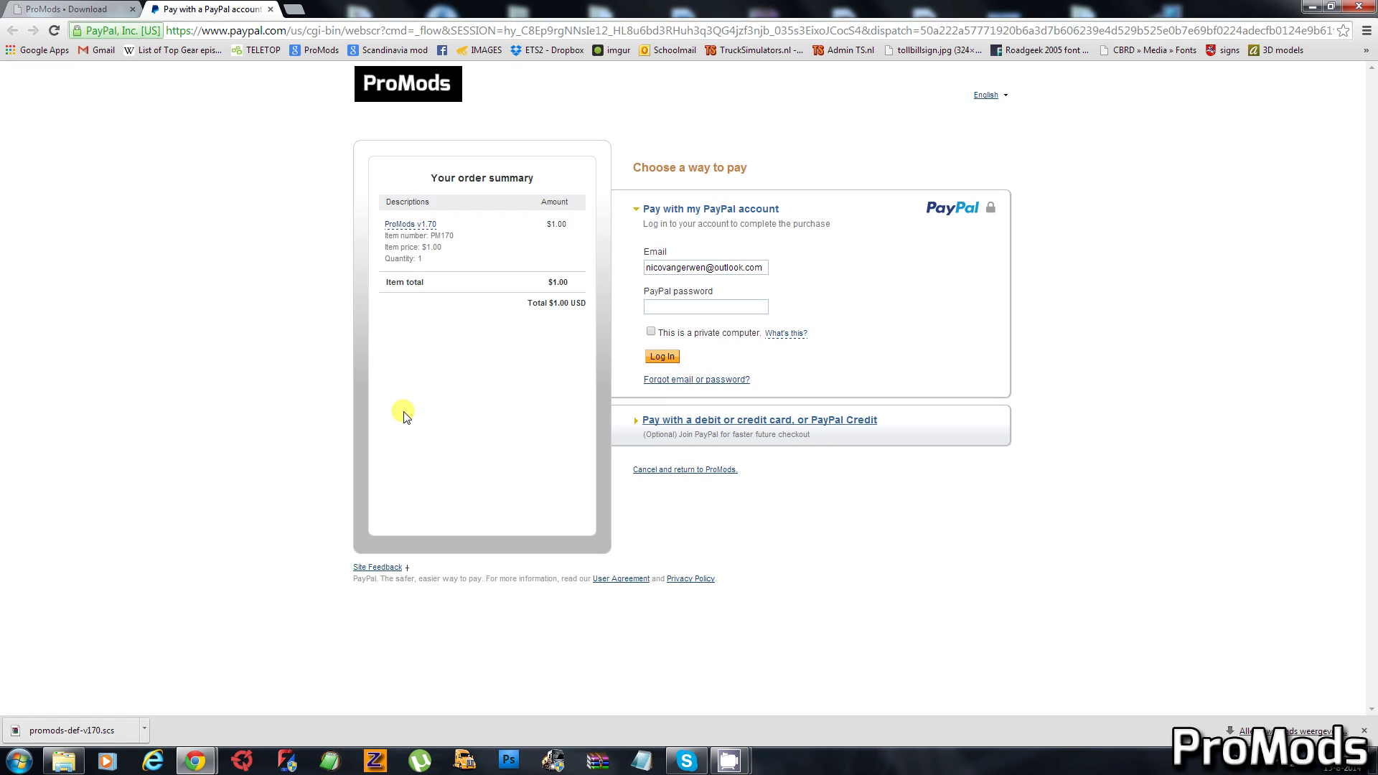
key("ctrl+w")
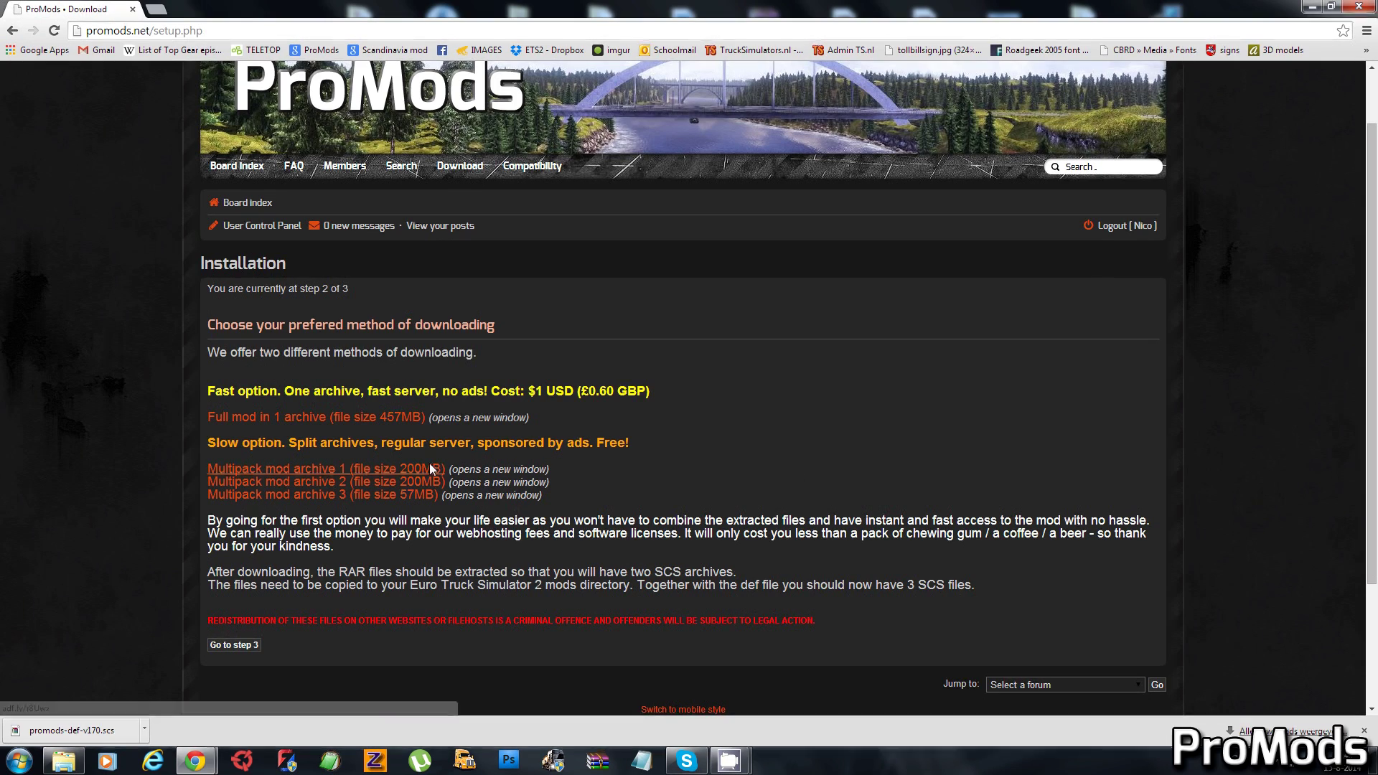
- Save promods-v170.part1.rar from Zippyshare to Downloads, skipping the ad, and return to the ProMods page
left_click(430, 466)
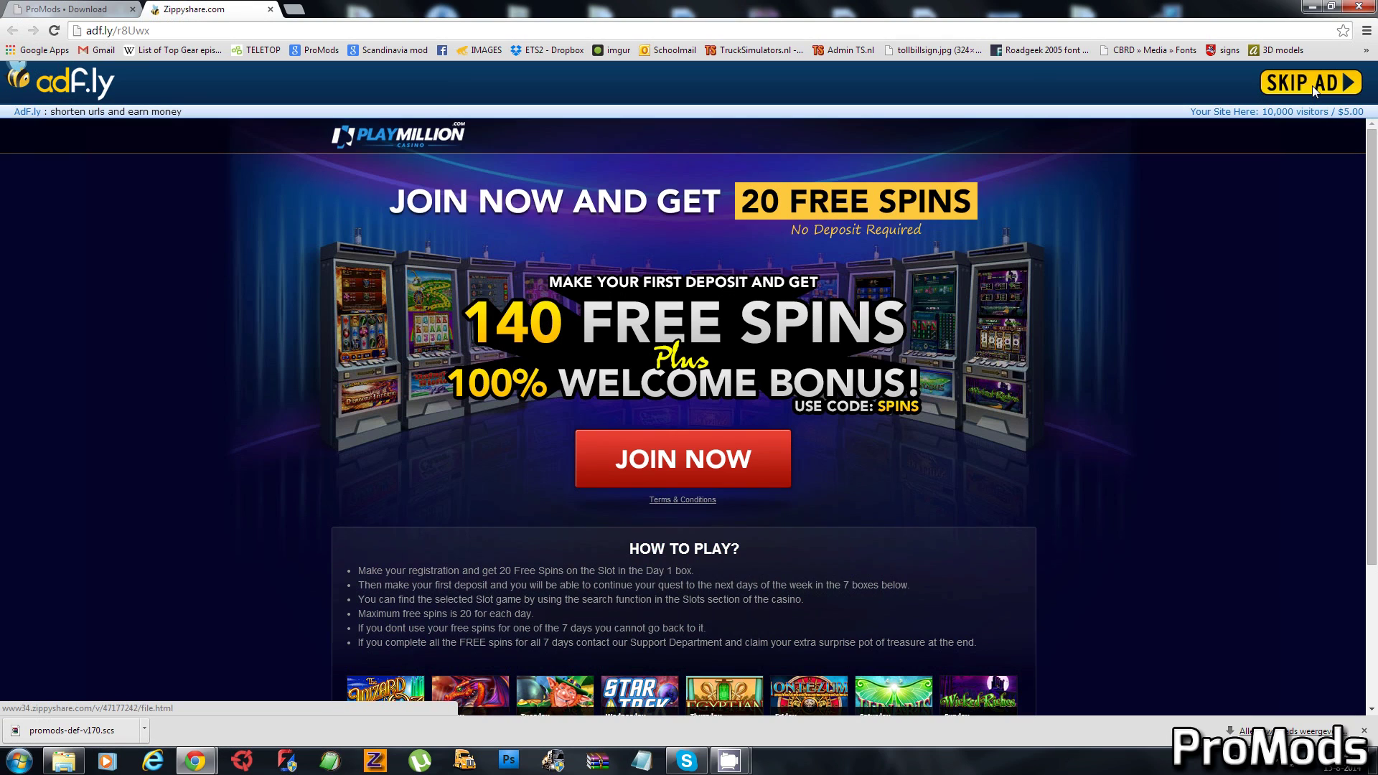
left_click(1312, 84)
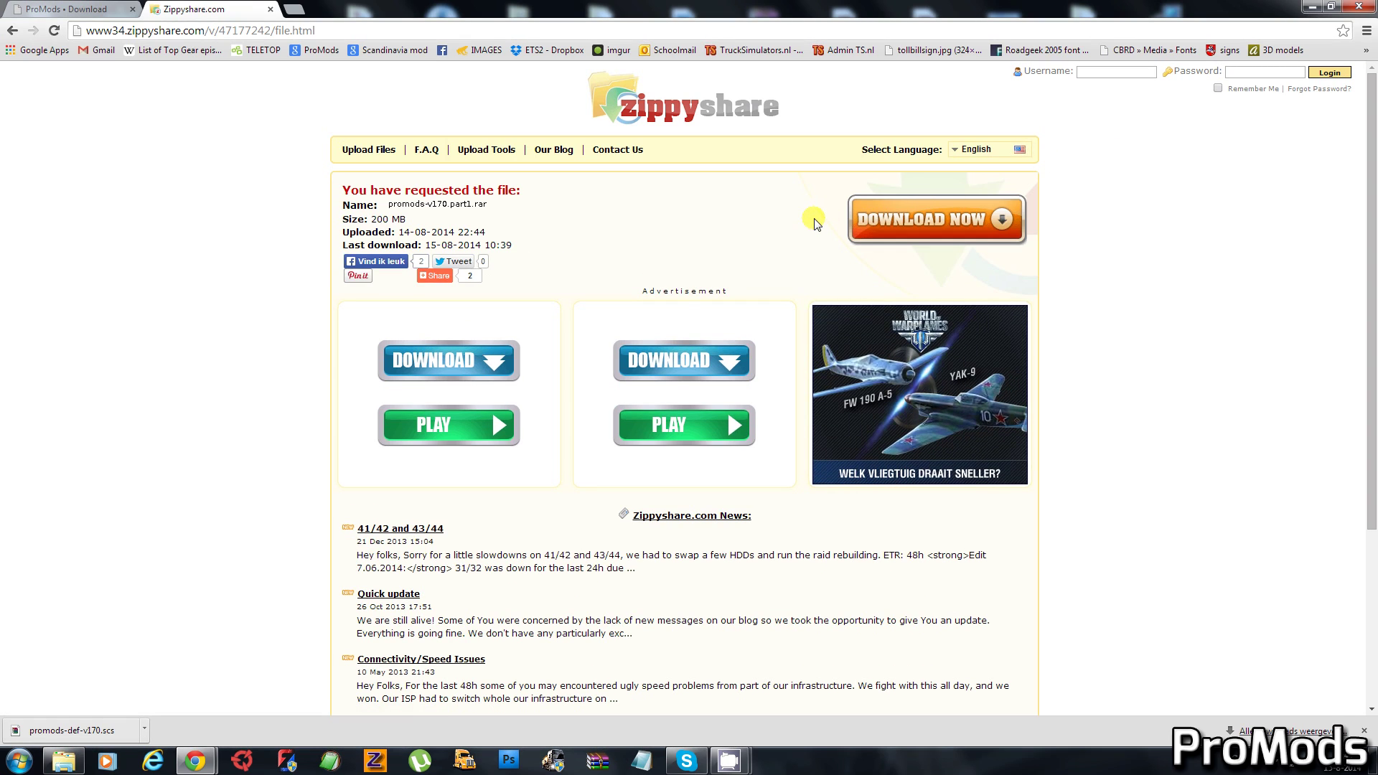
left_click(923, 218)
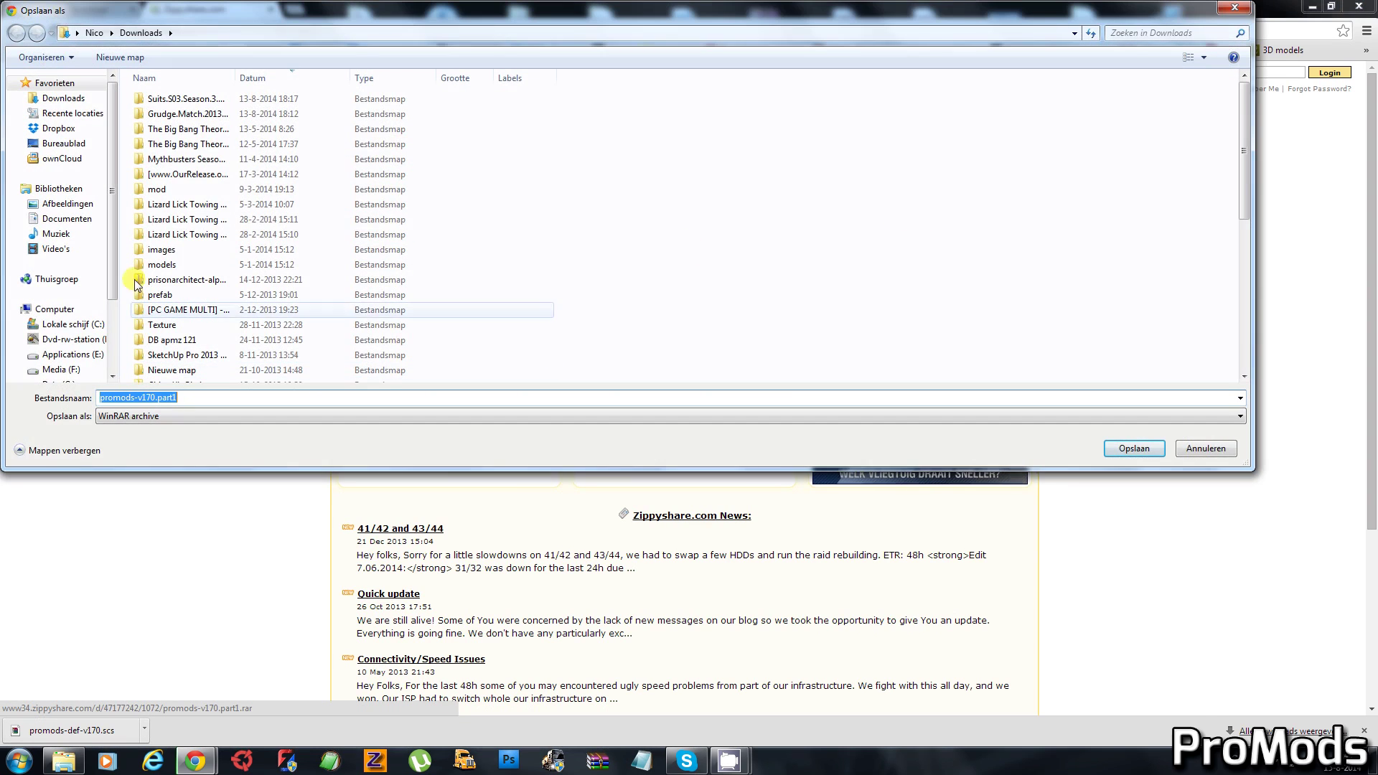
left_click(1131, 451)
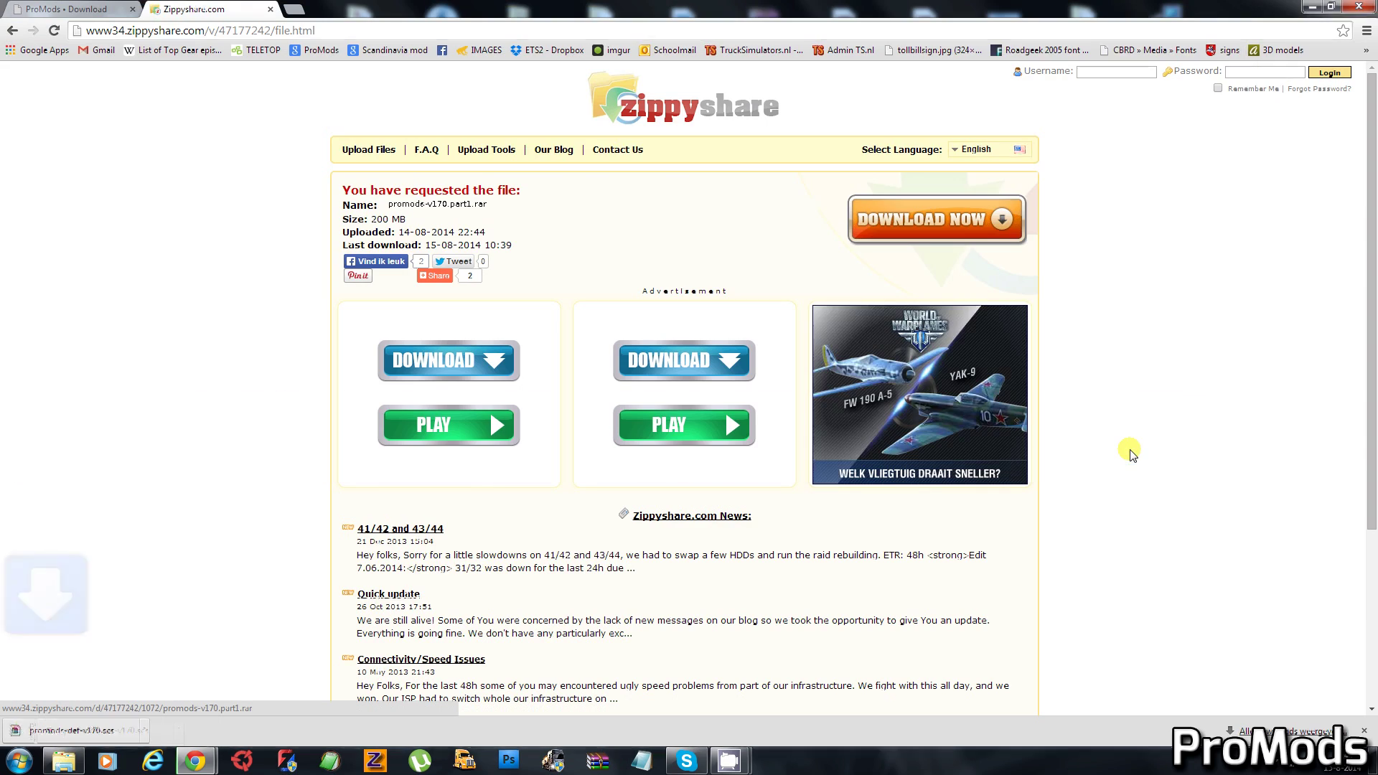
left_click(113, 10)
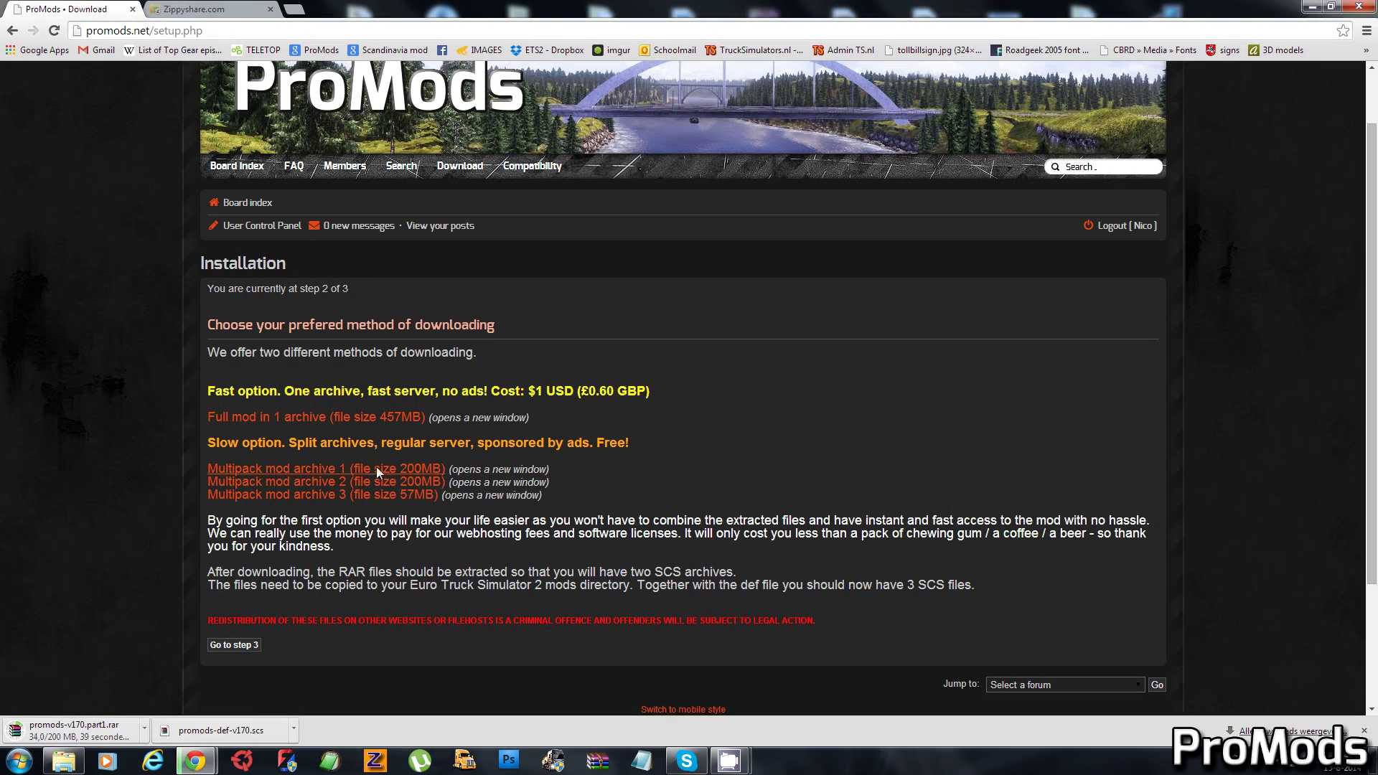
key("alt+Tab")
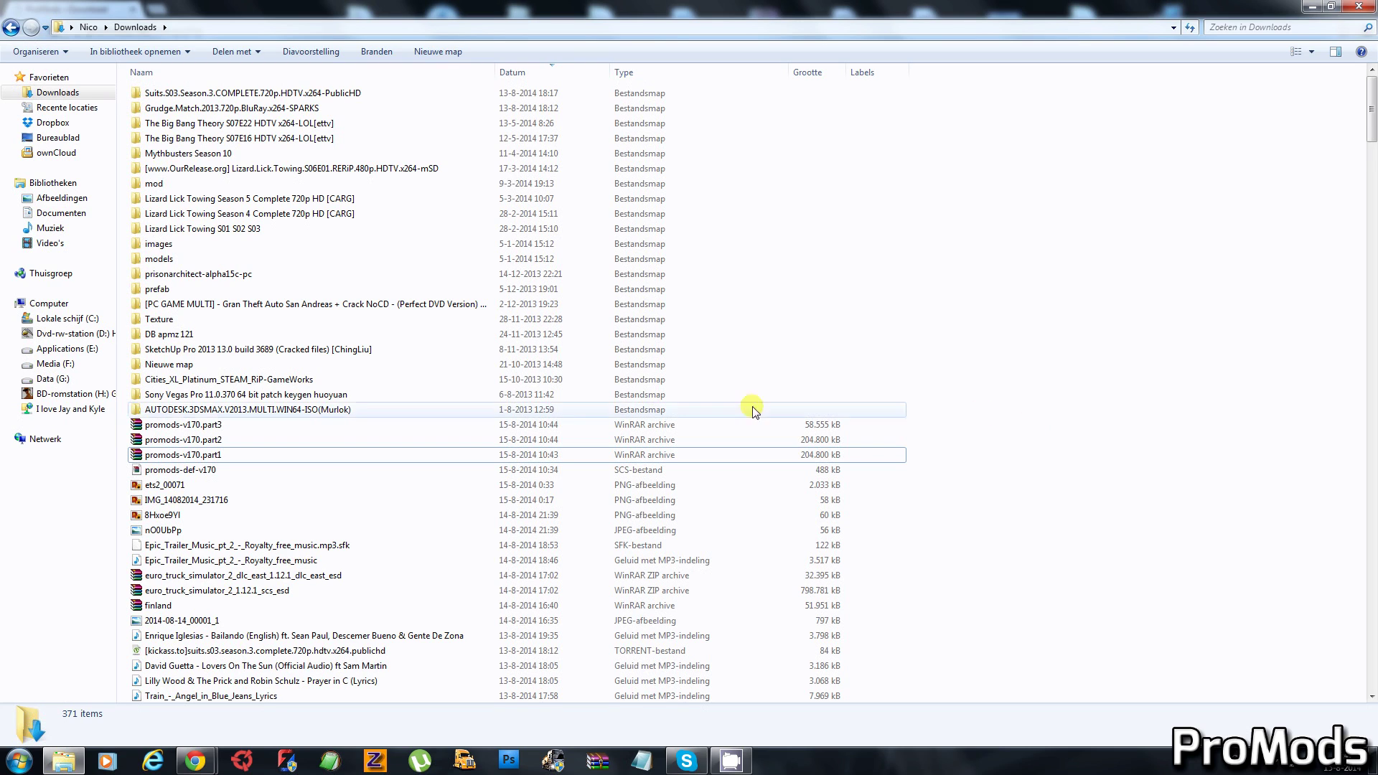
- Extract promods-map-v170.scs, promods-v170.scs and readme.txt from part1 into a promods-v170 folder
double_click(172, 457)
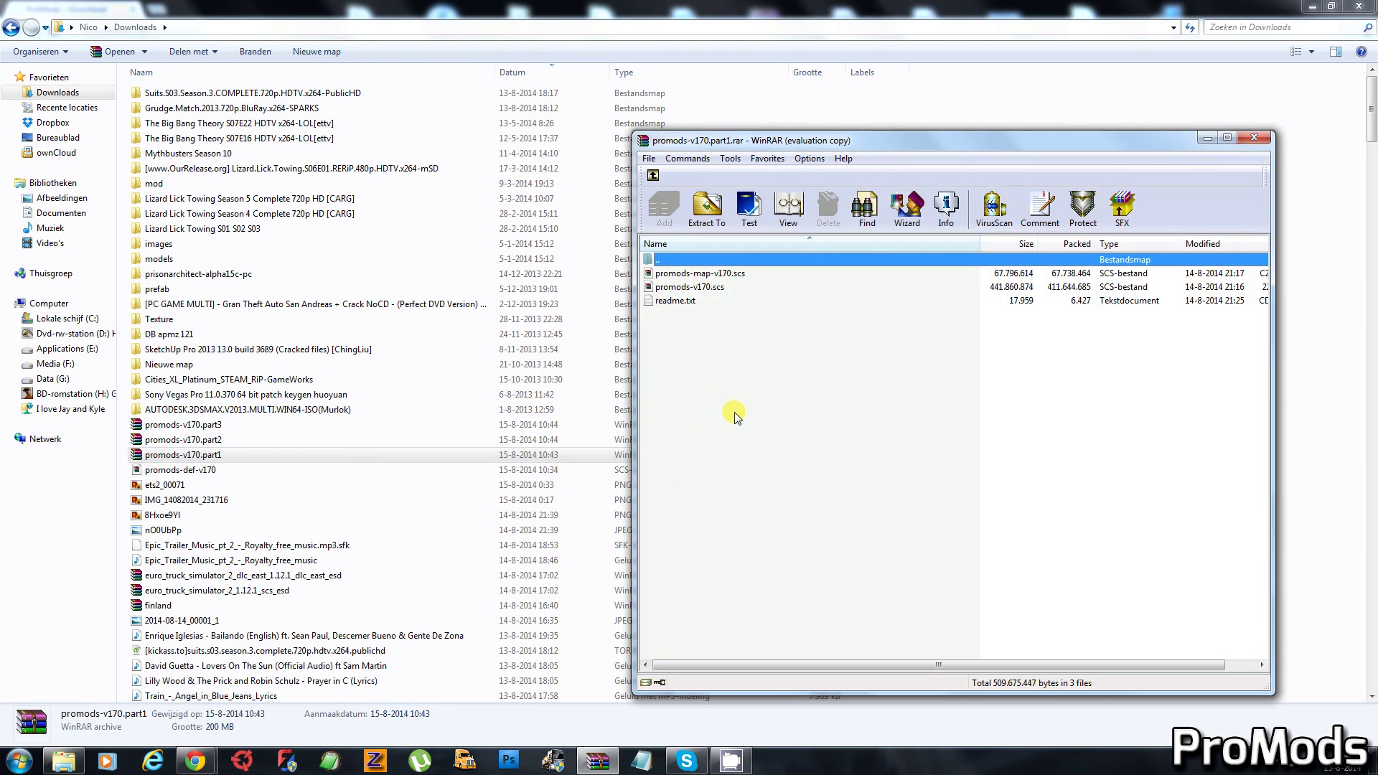
left_click_drag(709, 347, 702, 276)
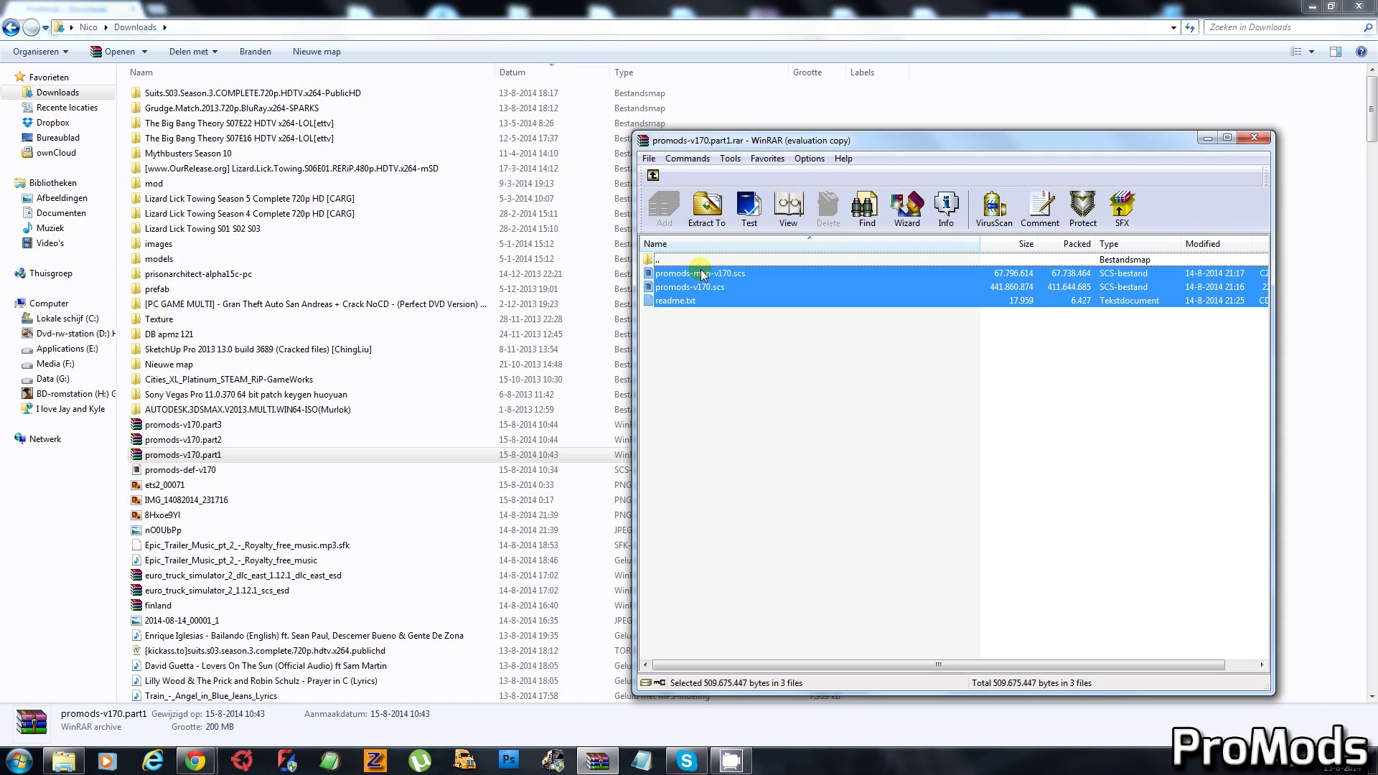
left_click(705, 206)
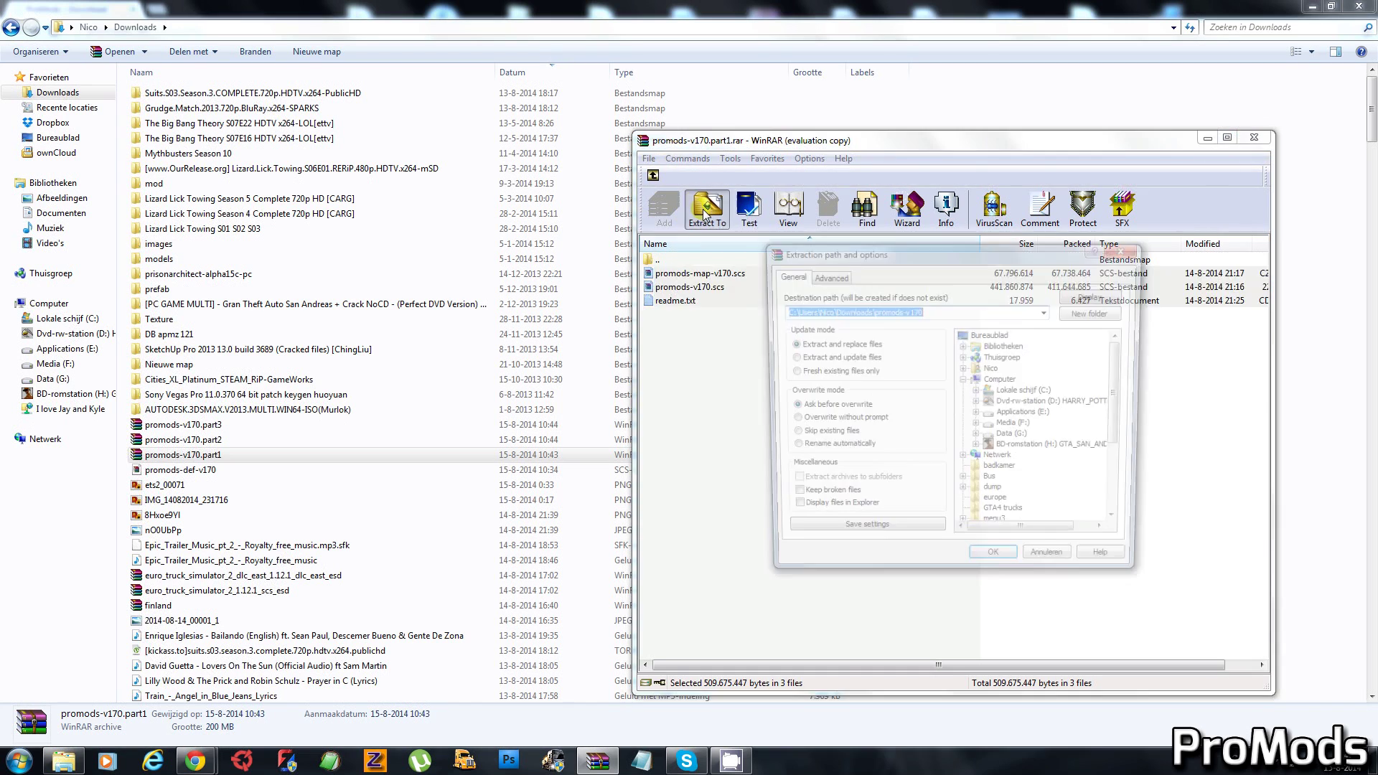
left_click(996, 565)
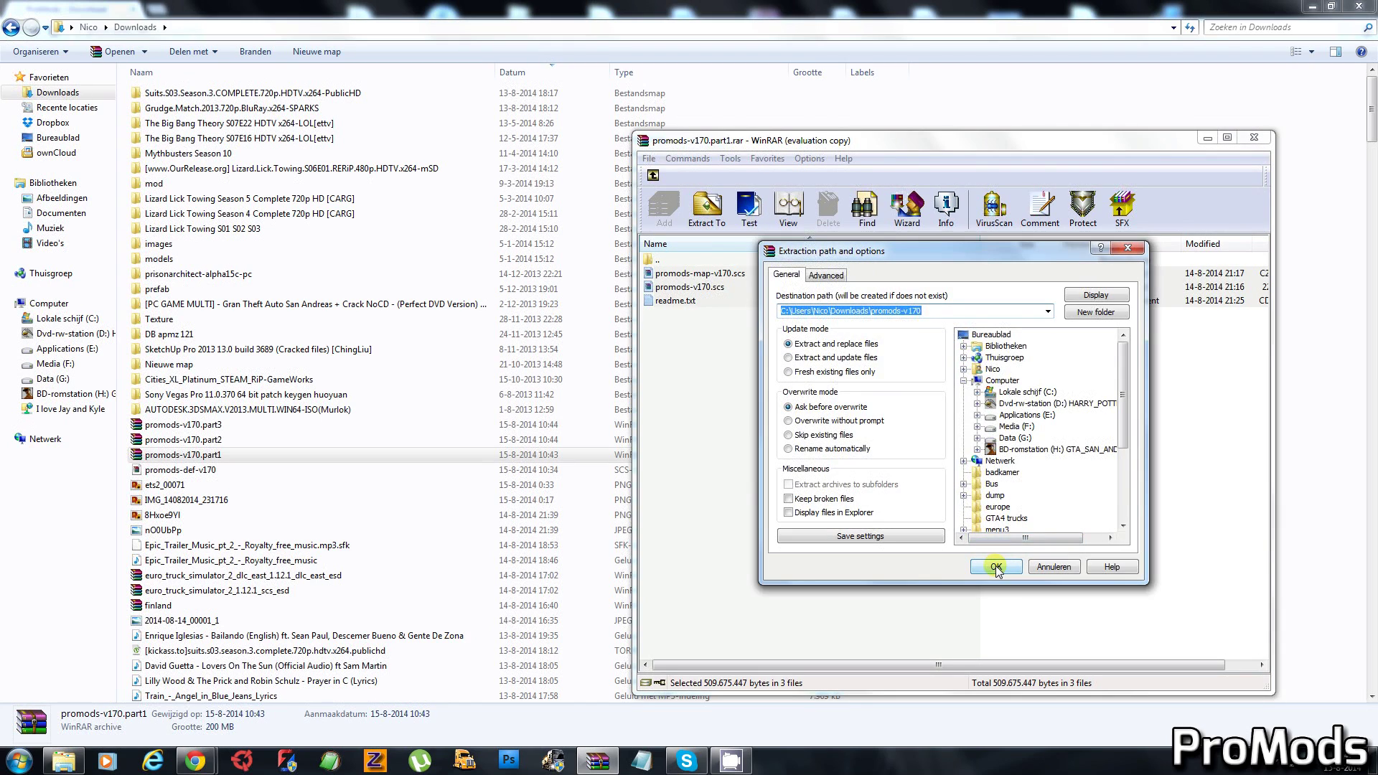
left_click(996, 565)
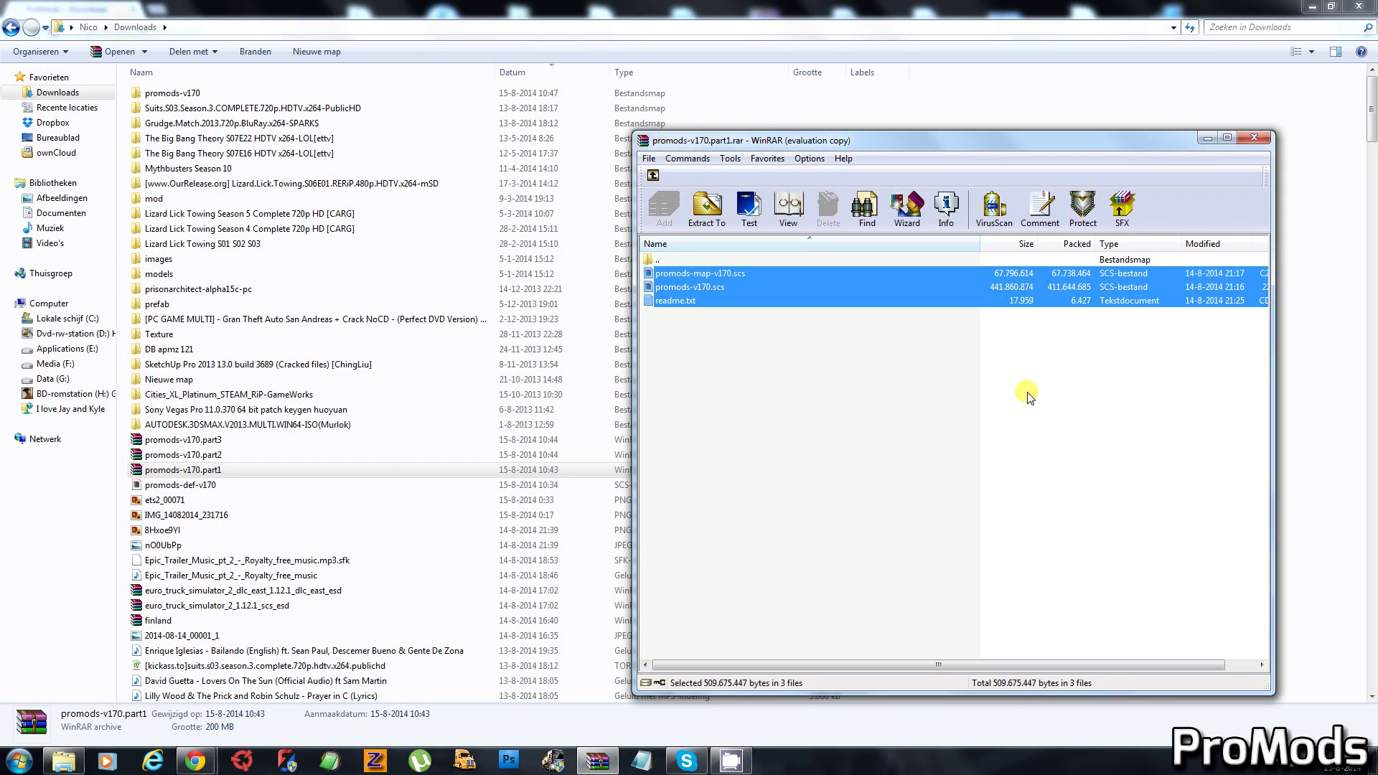
key("Escape")
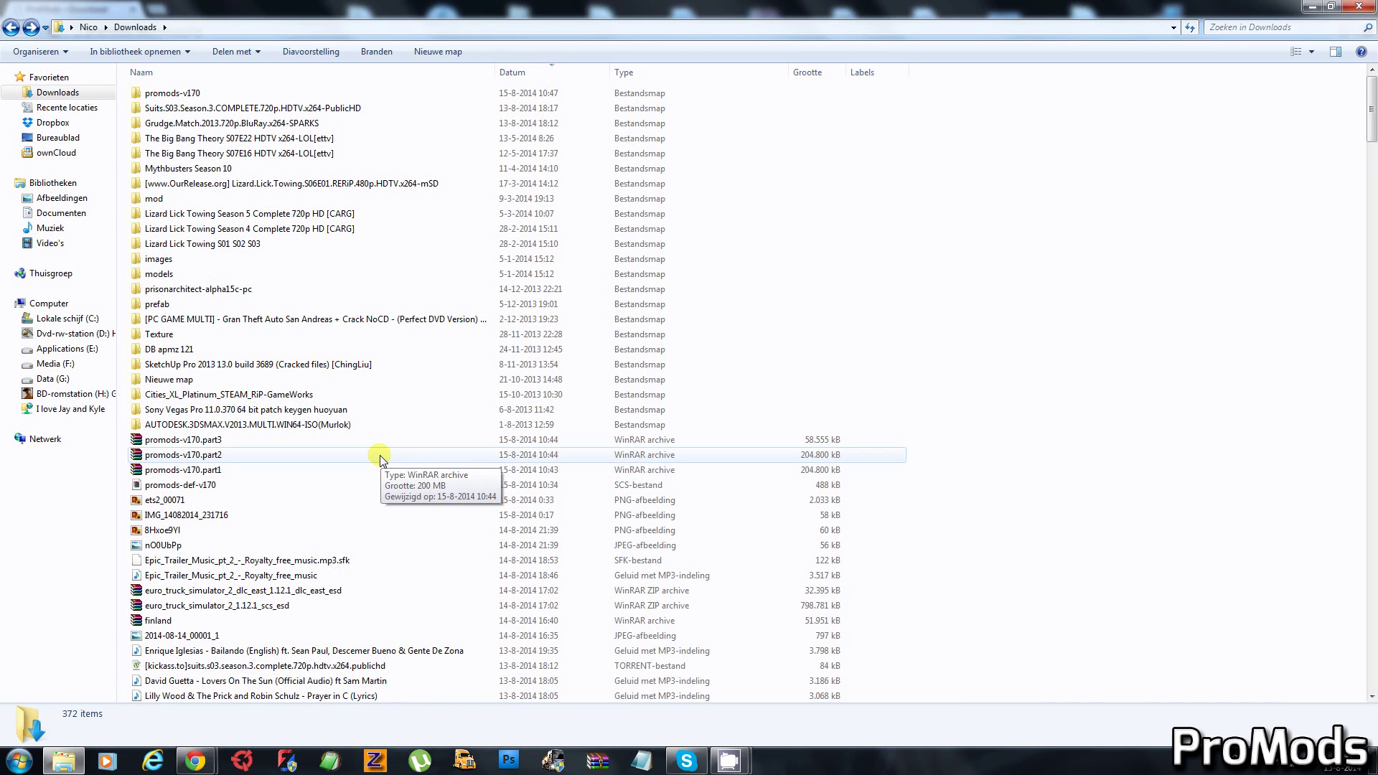
double_click(180, 92)
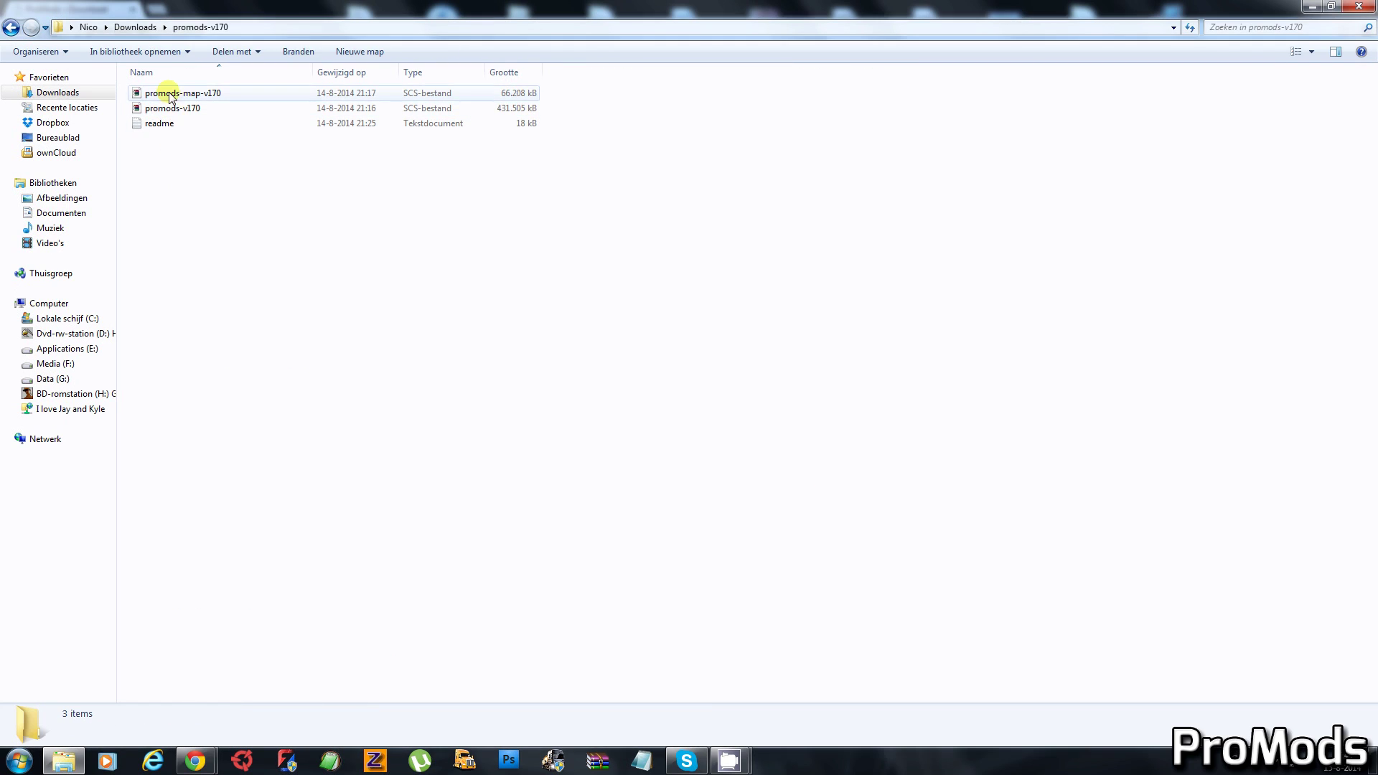
- Continue the ProMods installation page to step 3, the instructions for enabling the mod
key("alt+Tab")
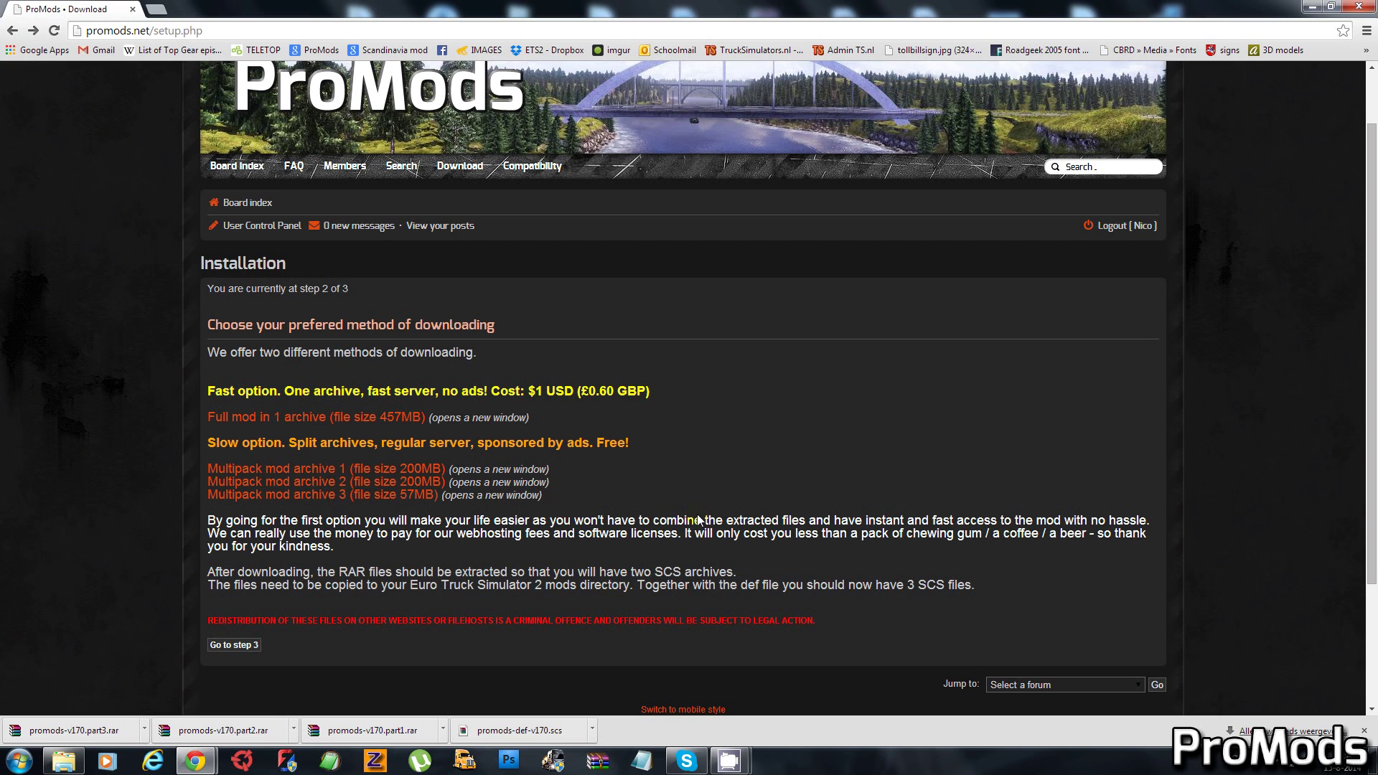
left_click(235, 644)
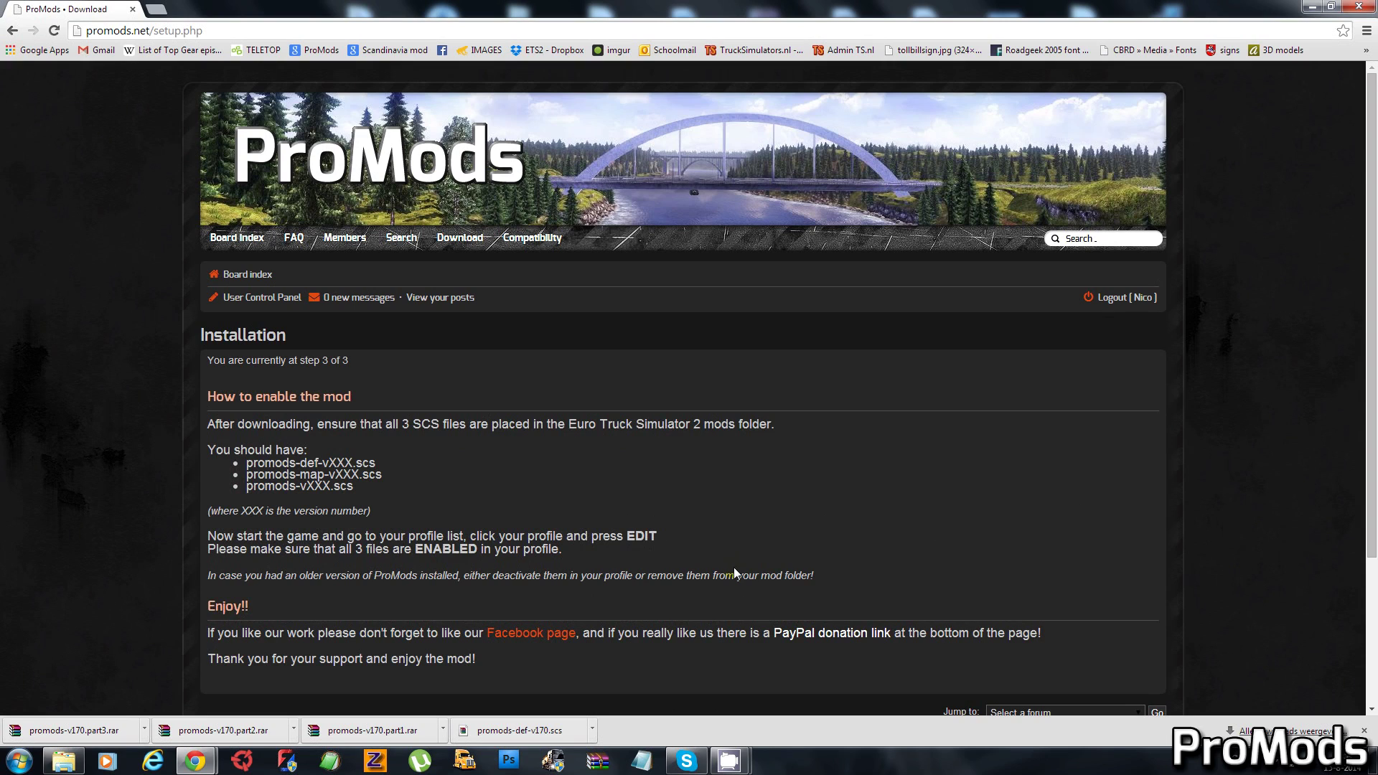
left_click(64, 759)
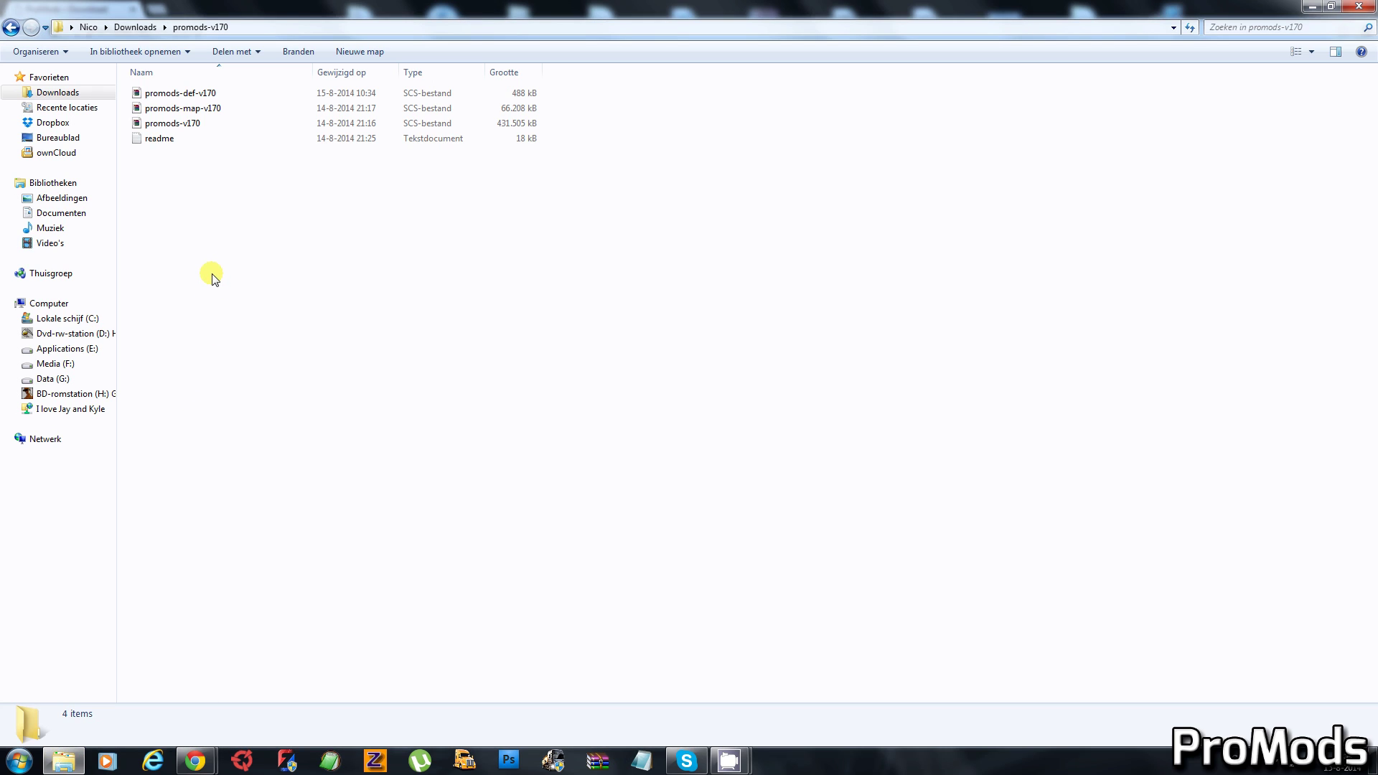
- Copy the four ProMods files from promods-v170 into Documenten > Euro Truck Simulator 2 > mod
left_click(178, 123)
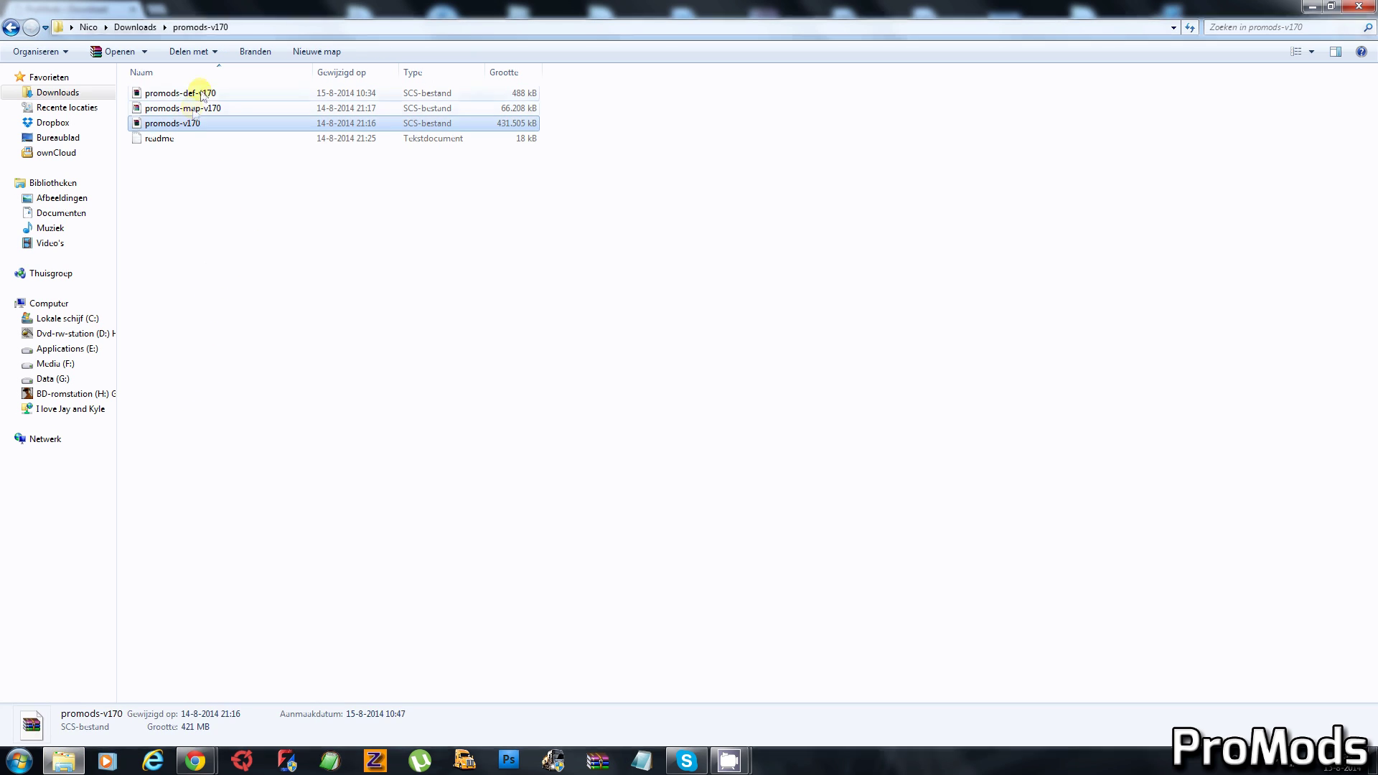
left_click_drag(185, 186, 167, 88)
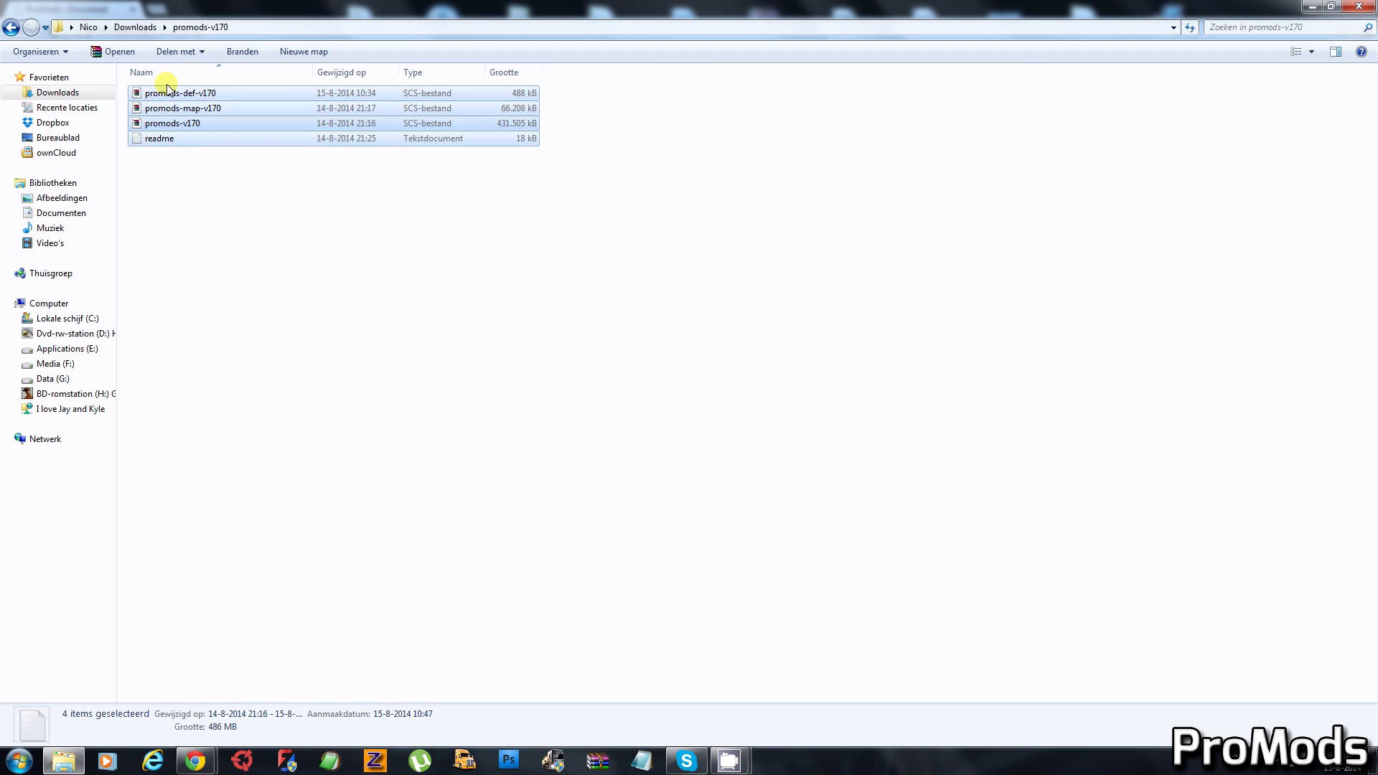
left_click(58, 213)
double_click(169, 192)
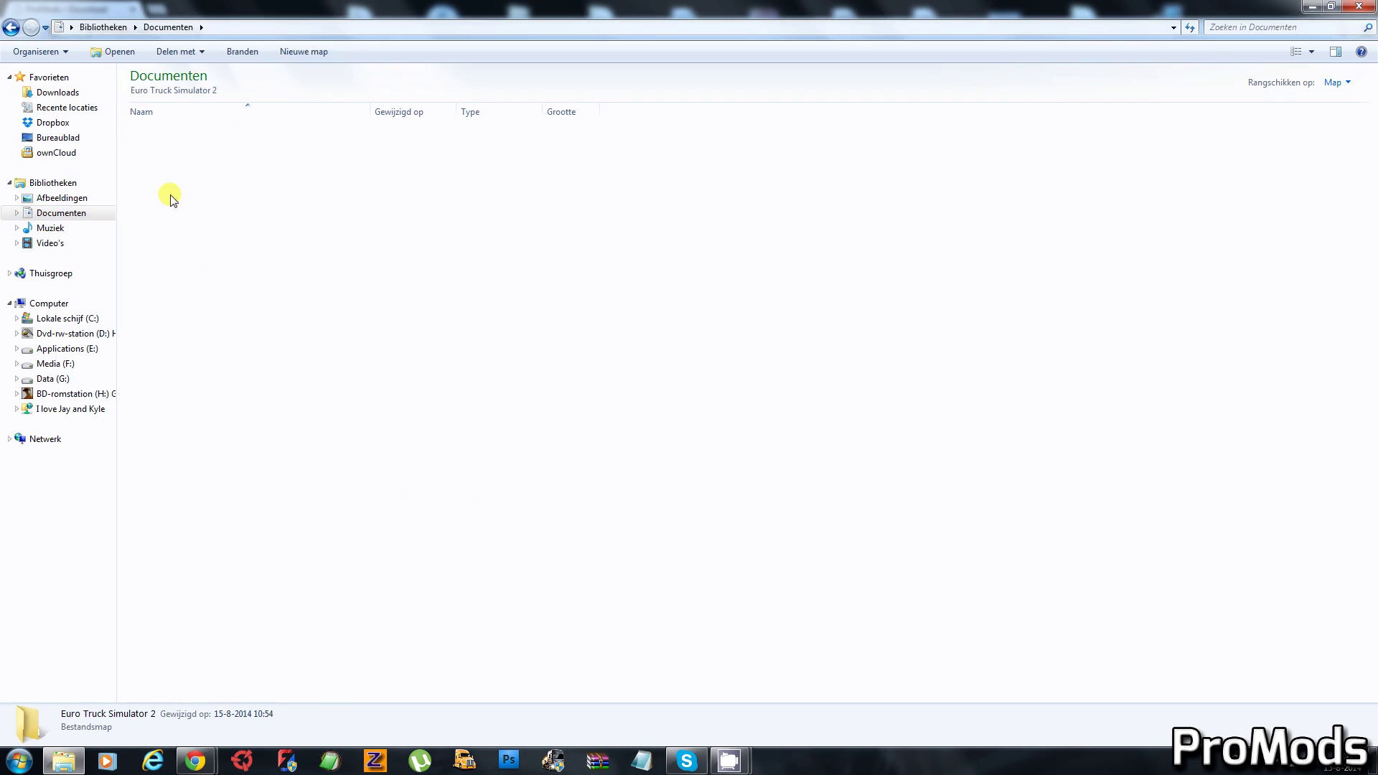
double_click(163, 163)
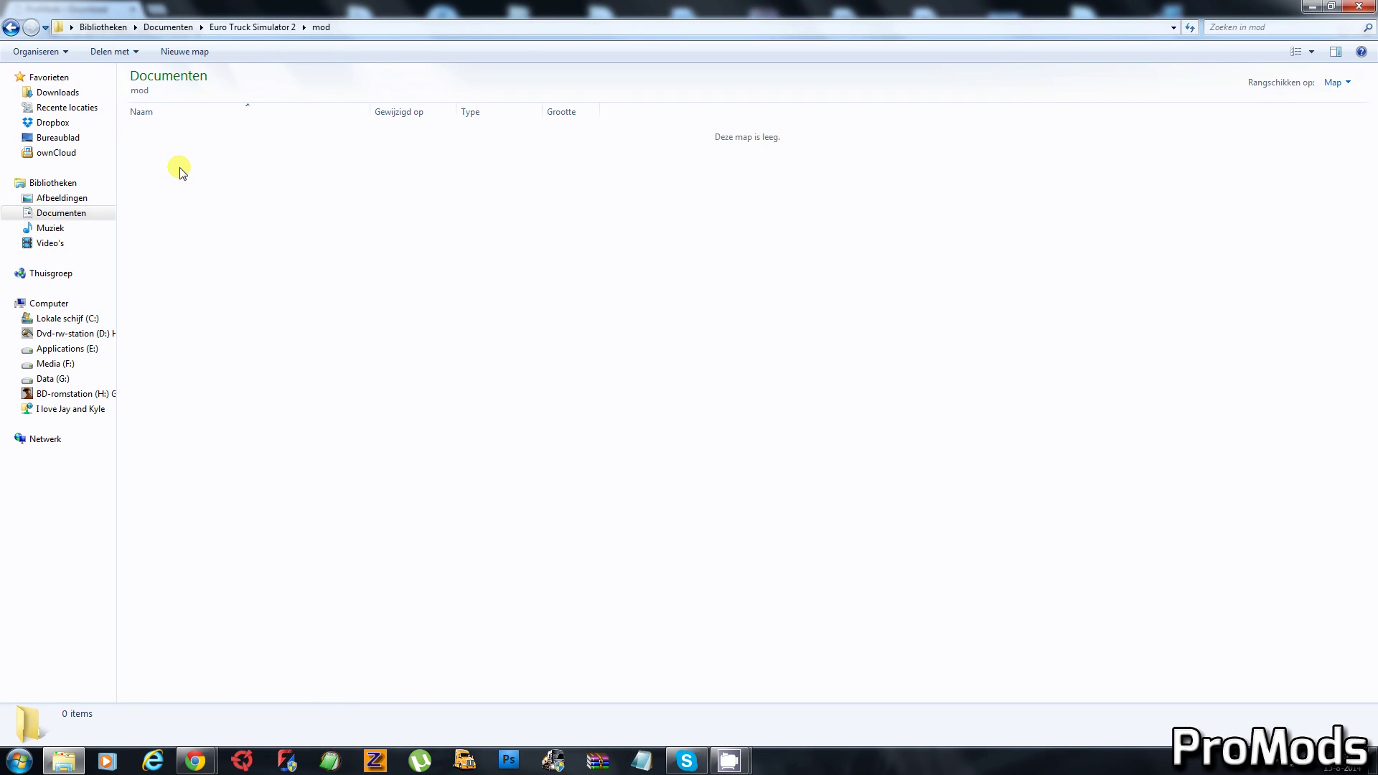
key("ctrl+v")
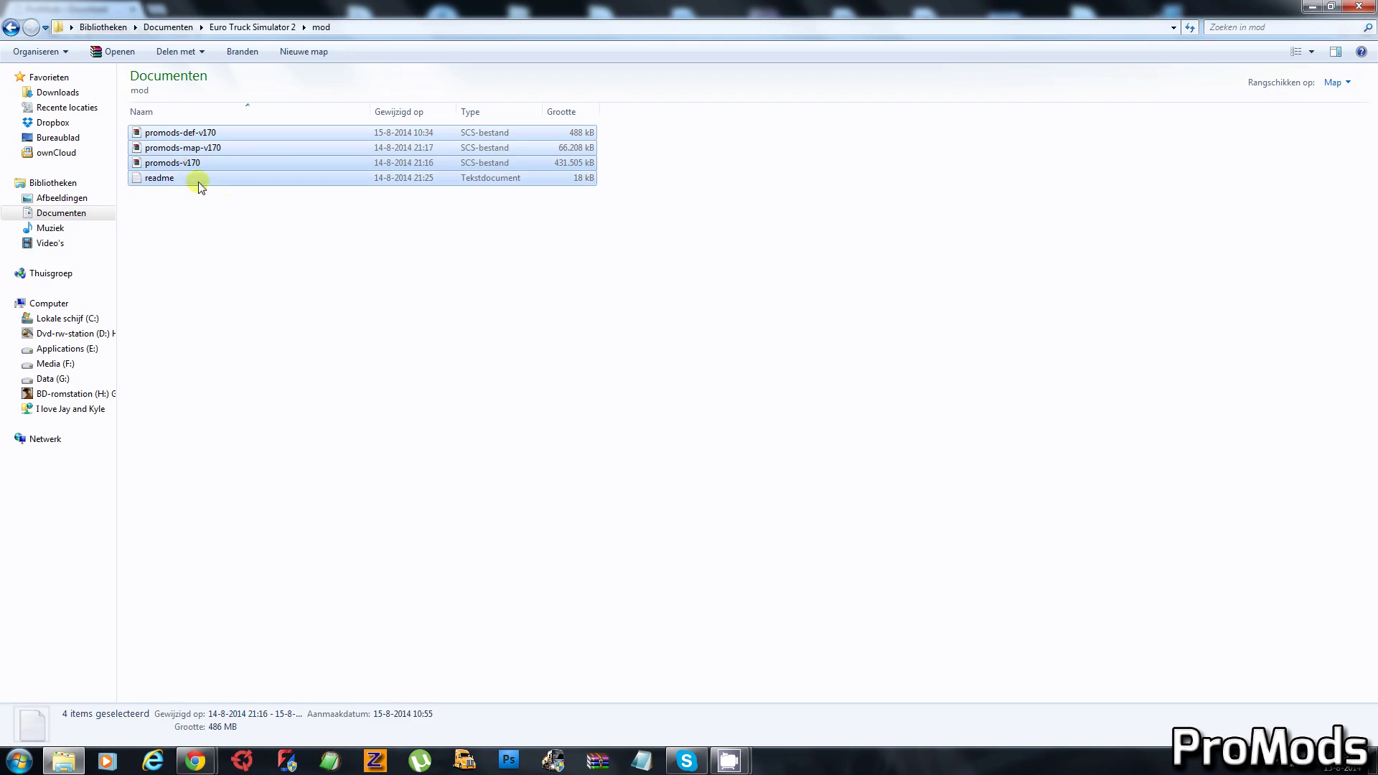
left_click(273, 237)
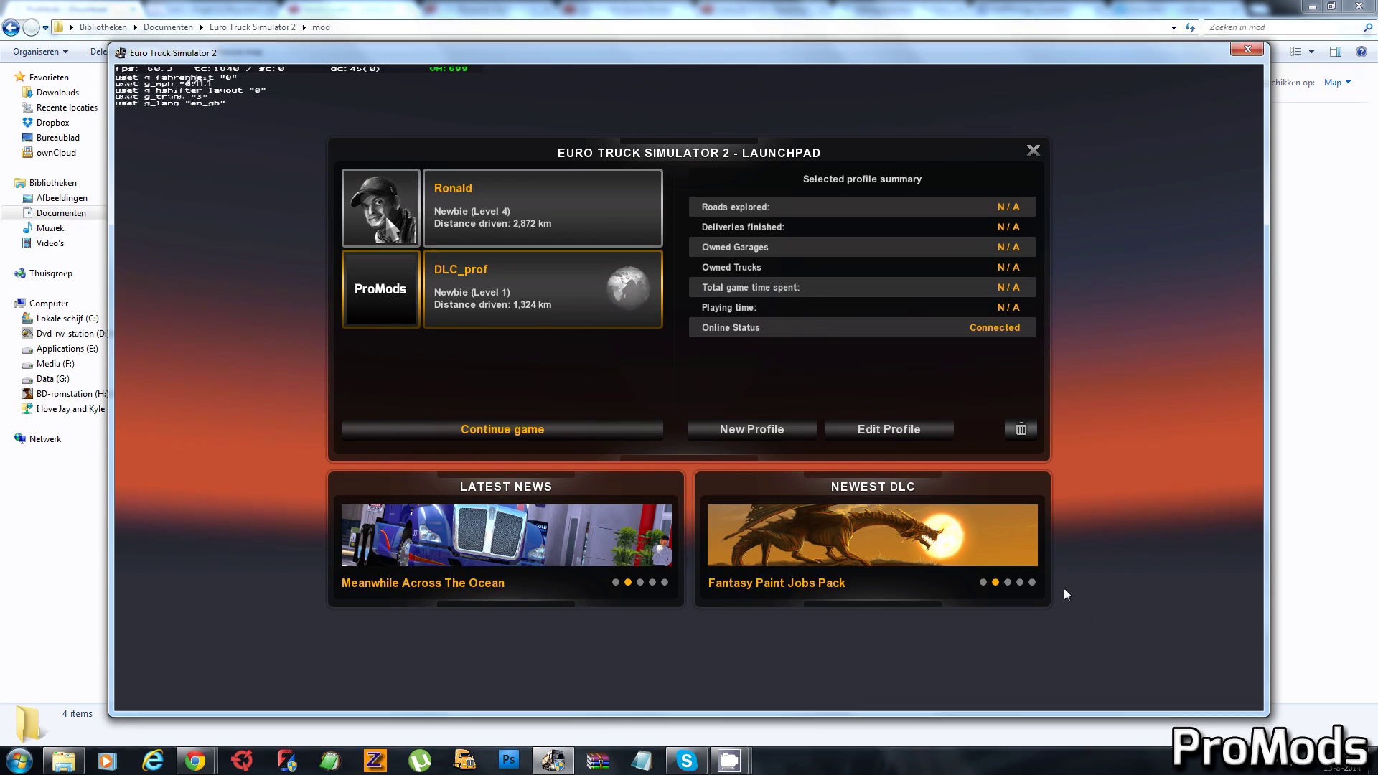
- Confirm the three ProMods SCS files under the profile's Active Mods, then close Euro Truck Simulator 2
left_click(868, 434)
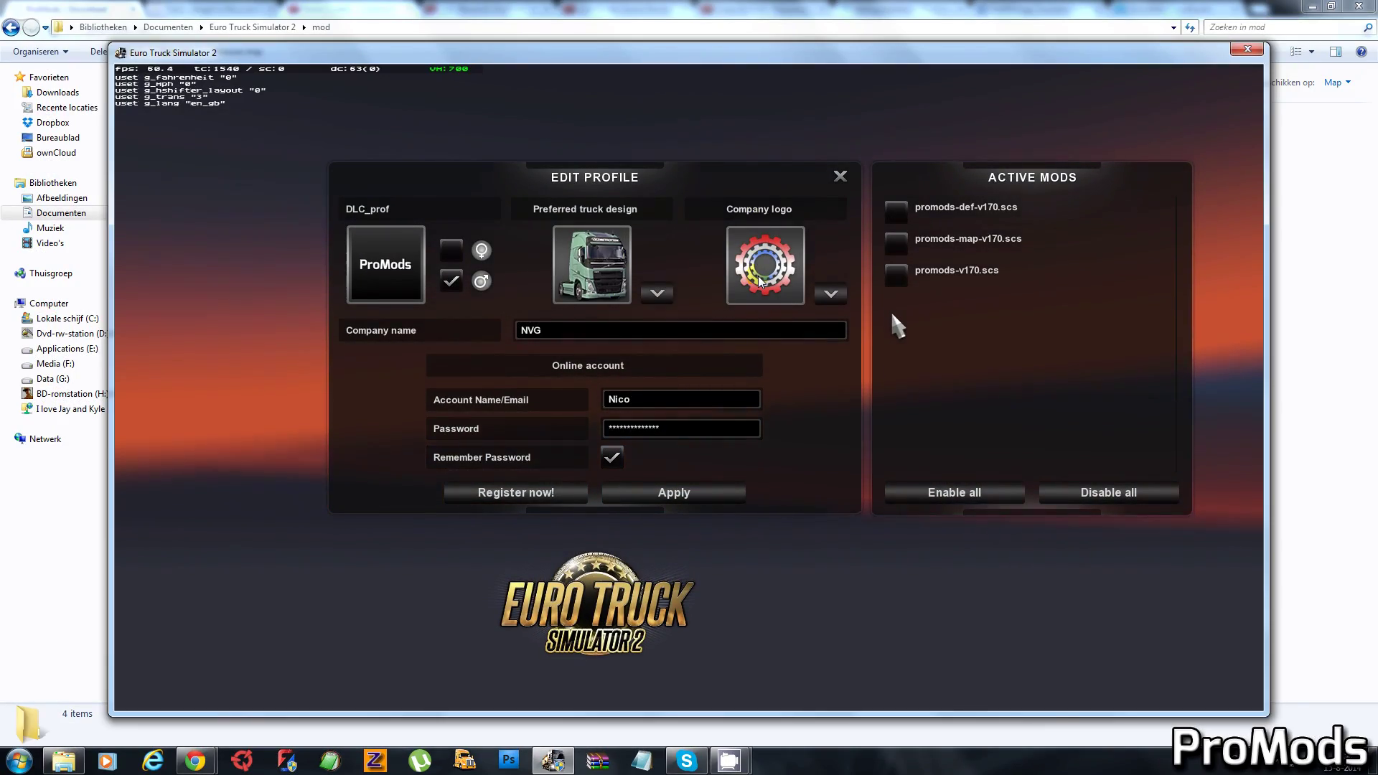
key("alt+Tab")
left_click(614, 338)
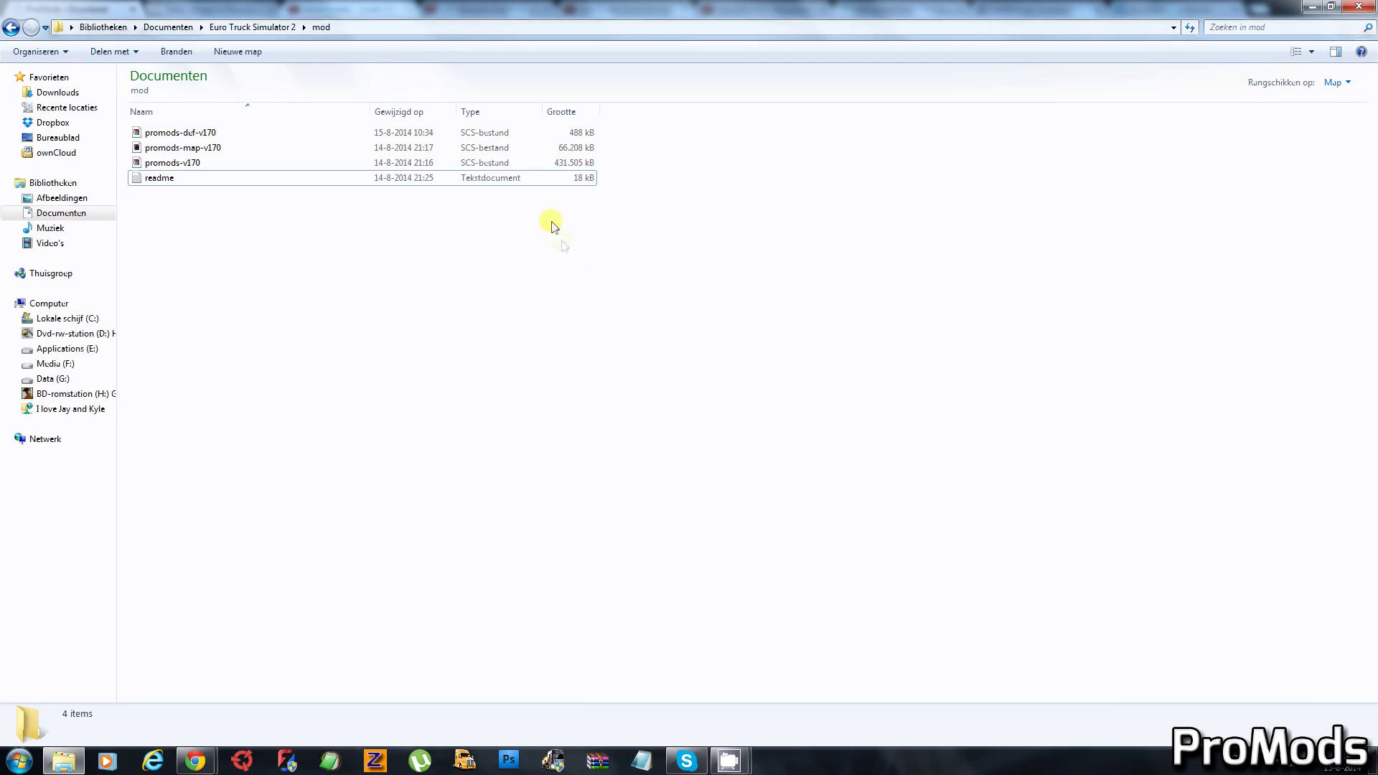
- Open the readme and scroll down to read the ProMods license text
double_click(514, 179)
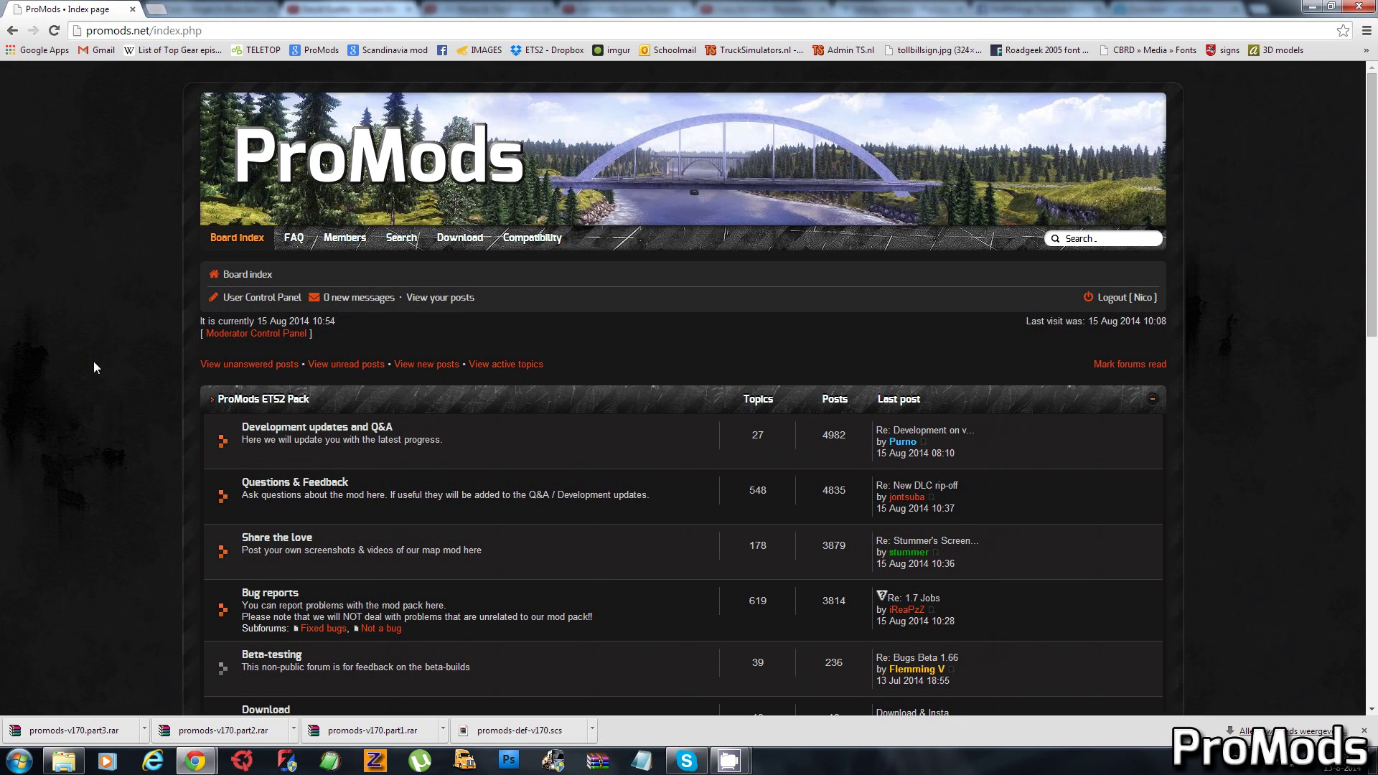
scroll(94, 363, "down", 6)
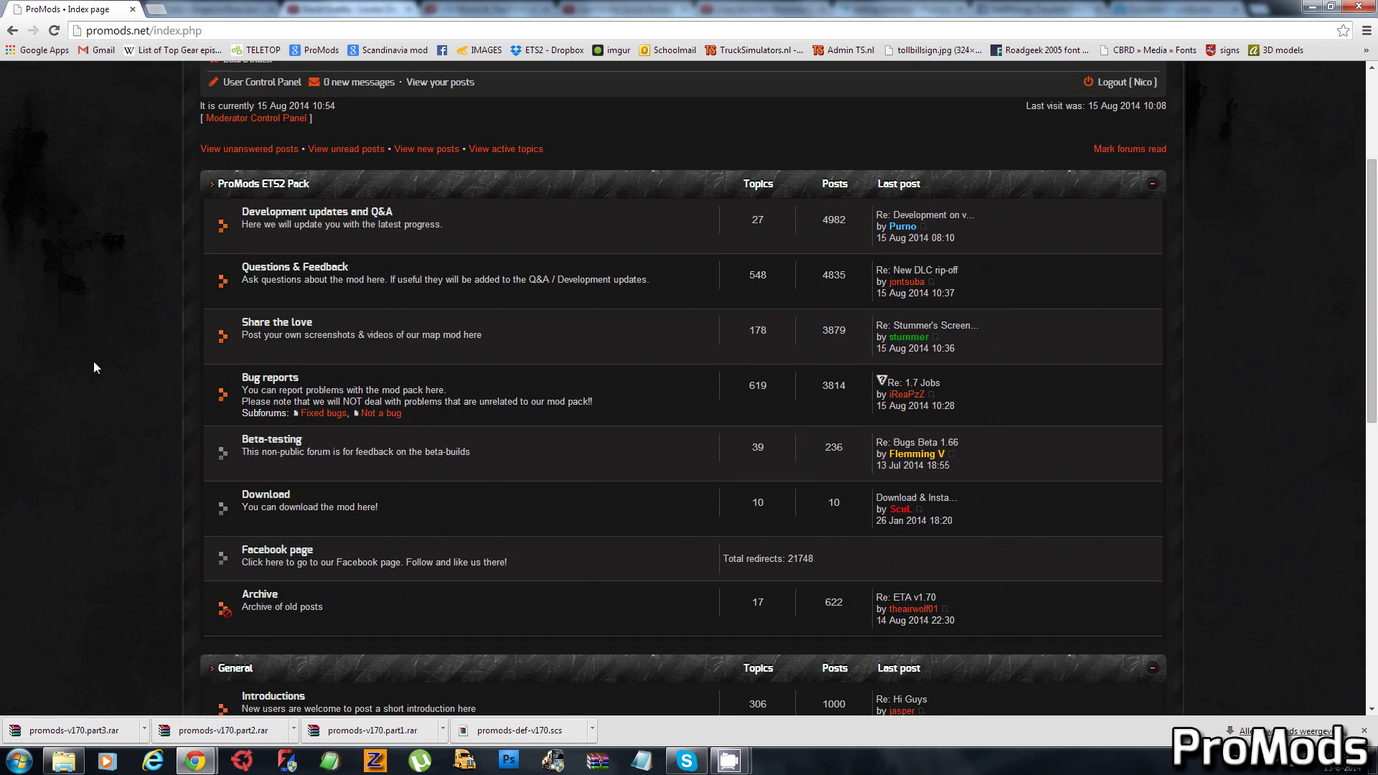